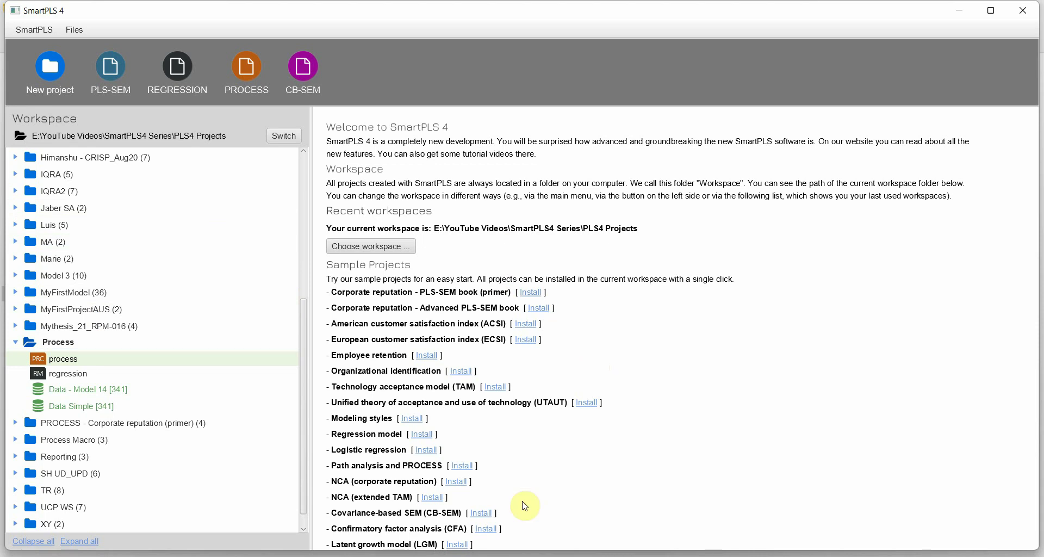
View Model 1 in the PROCESS model templates PDF in Adobe Reader and return to SmartPLS 4.
{"action": "key", "text": "alt+Tab"}
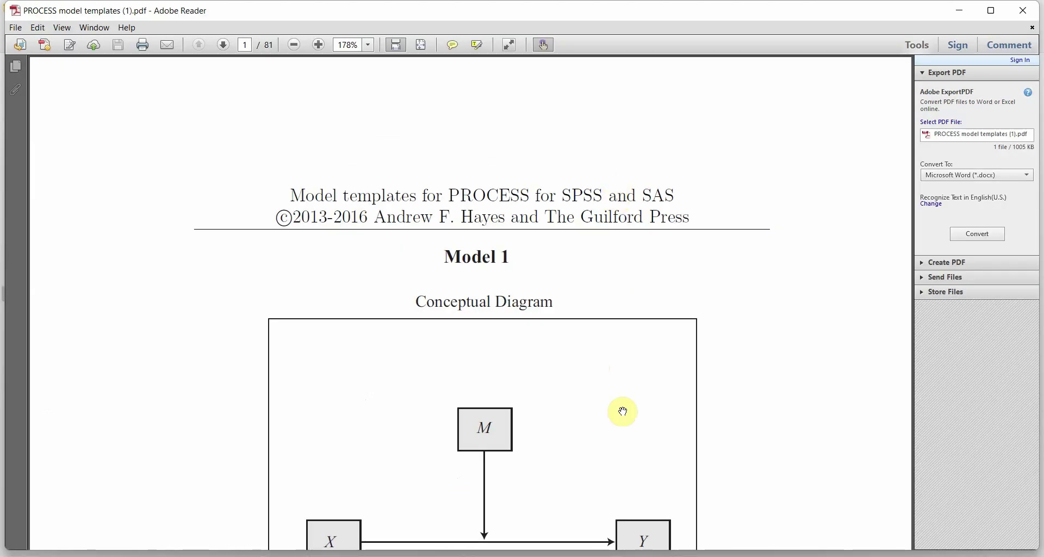
{"action": "mouse_move", "coordinate": [642, 553]}
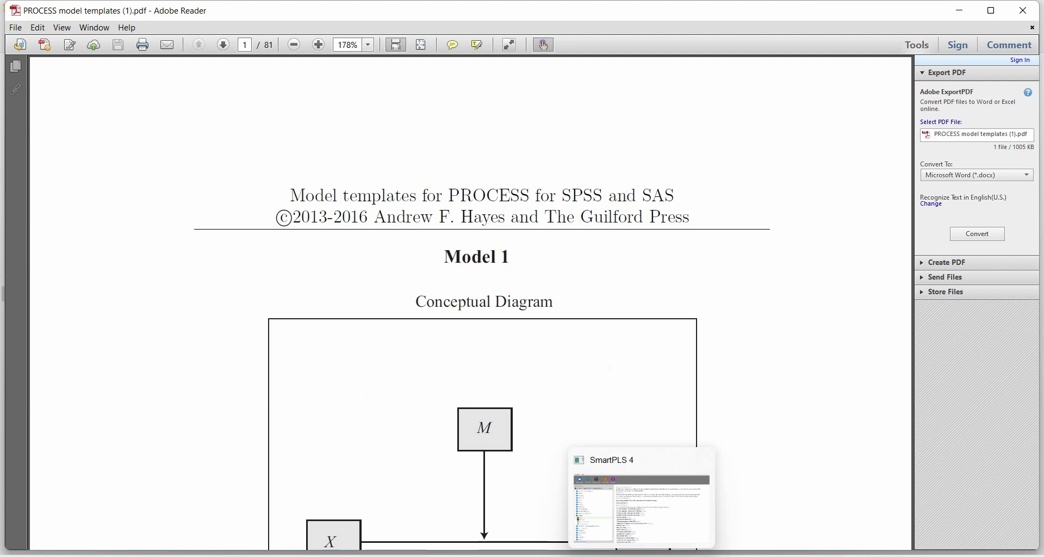
{"action": "left_click", "coordinate": [653, 526]}
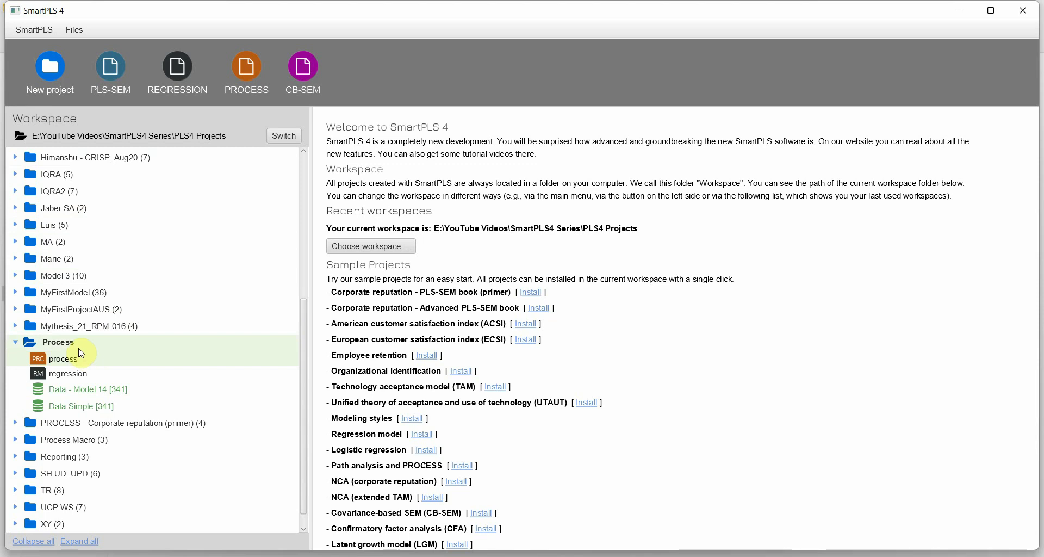
Create a new project named Sample_Project.
{"action": "left_click", "coordinate": [56, 77]}
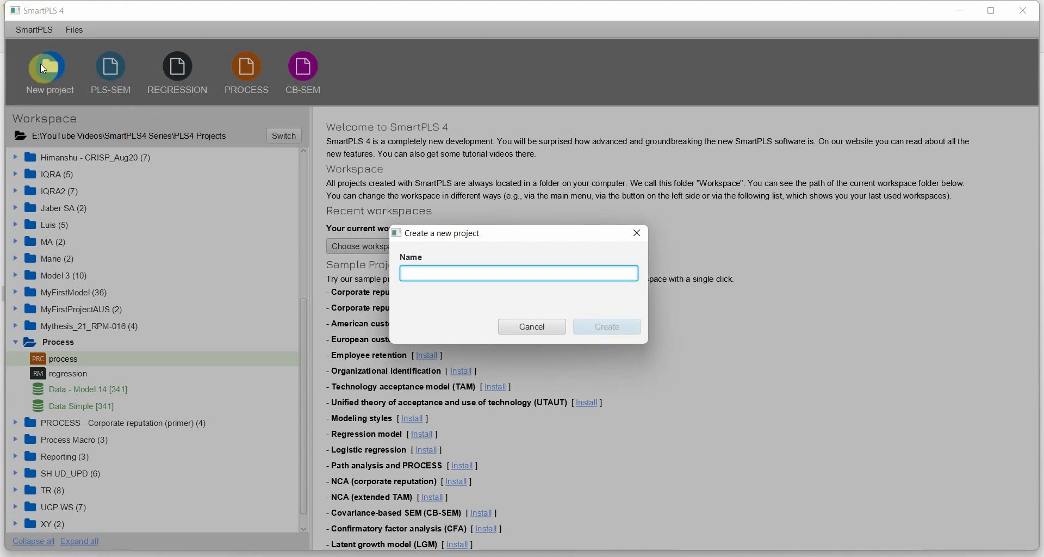
{"action": "type", "text": "Sample_Pro"}
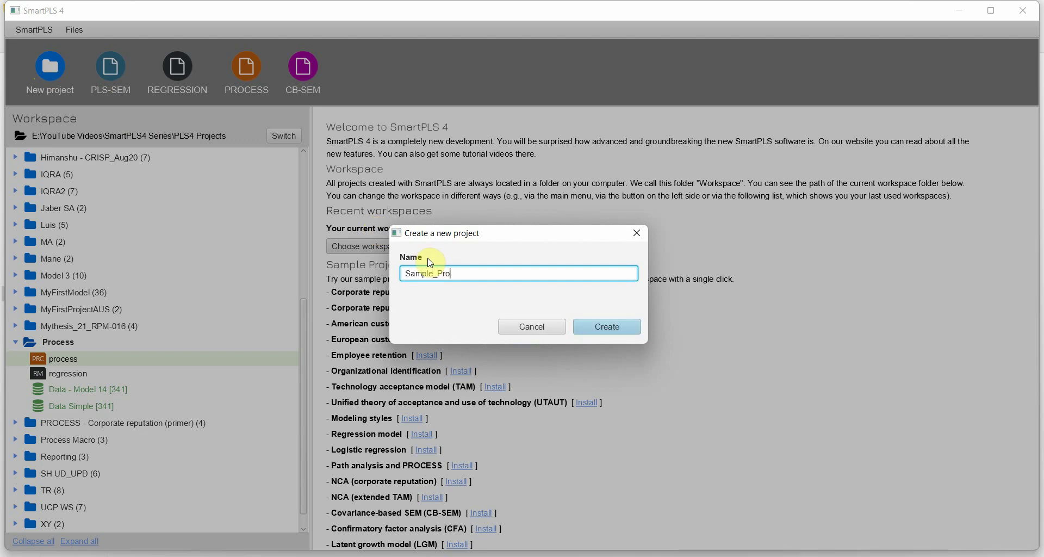
{"action": "type", "text": "ject"}
{"action": "key", "text": "Return"}
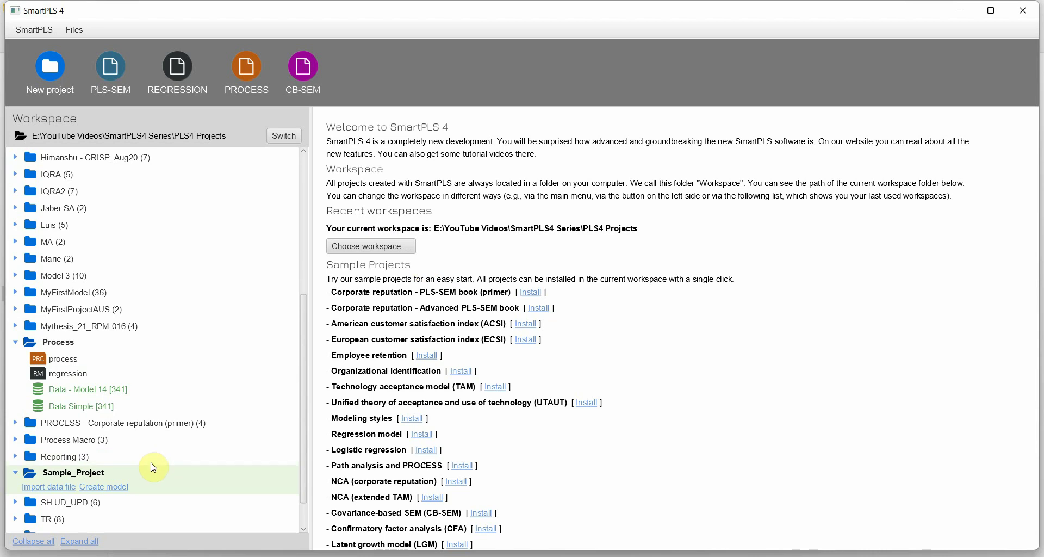
Check which file types can be imported as data into Sample_Project and cancel the import.
{"action": "left_click", "coordinate": [48, 487]}
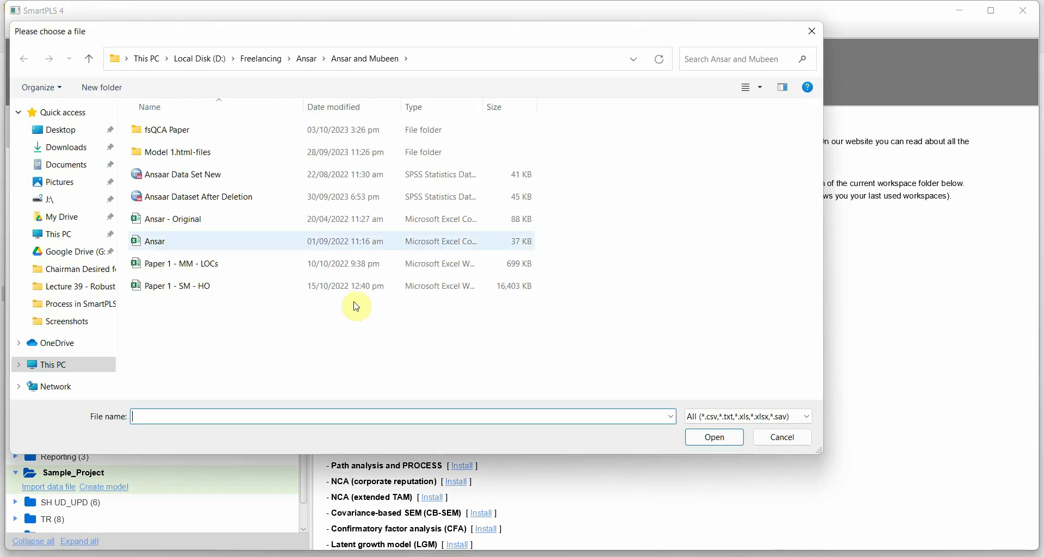
{"action": "left_click", "coordinate": [742, 417]}
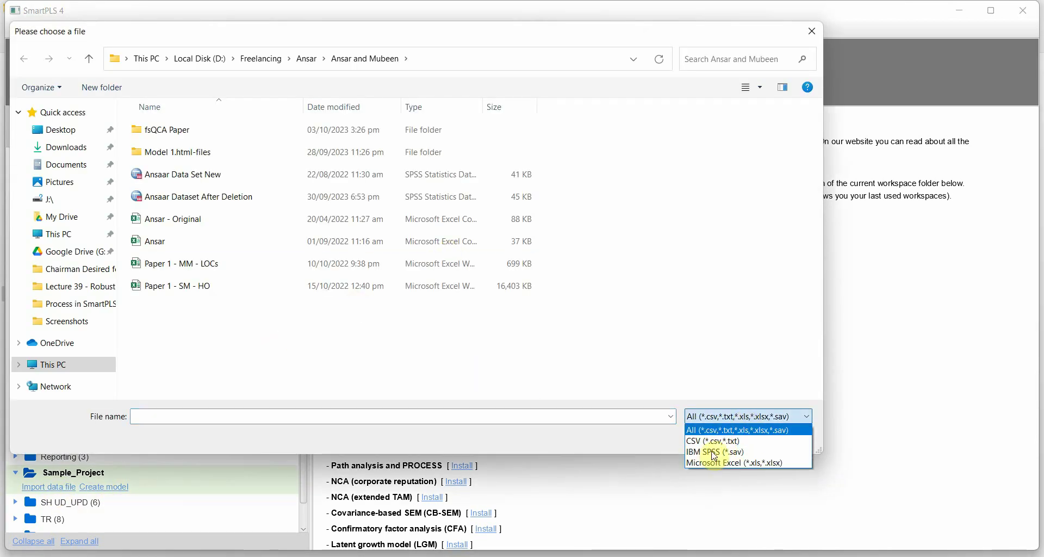
{"action": "left_click", "coordinate": [447, 347]}
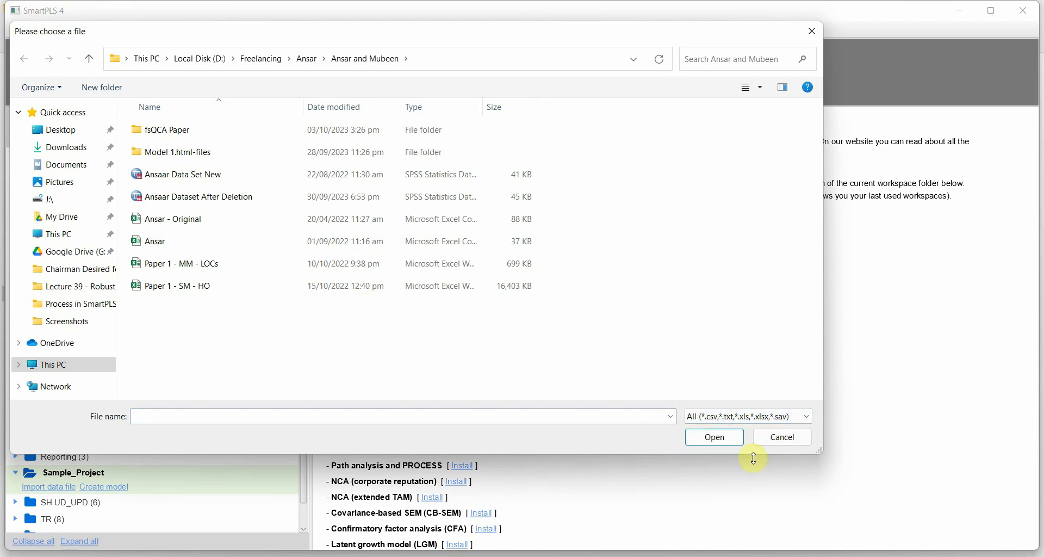
{"action": "left_click", "coordinate": [783, 438]}
Create a PROCESS model named Model 1 in Sample_Project and return to the workspace.
{"action": "left_click", "coordinate": [104, 487]}
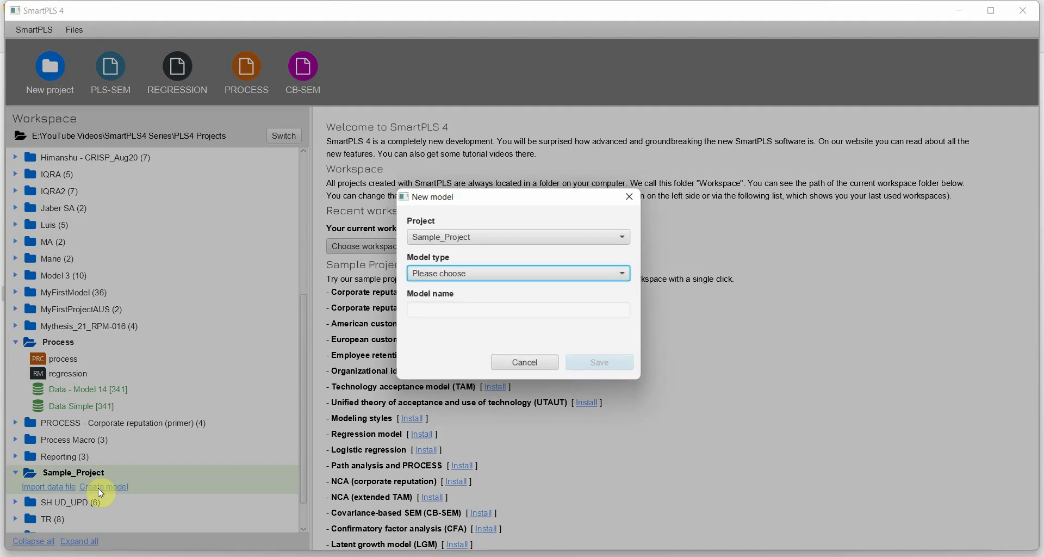
{"action": "left_click", "coordinate": [433, 273]}
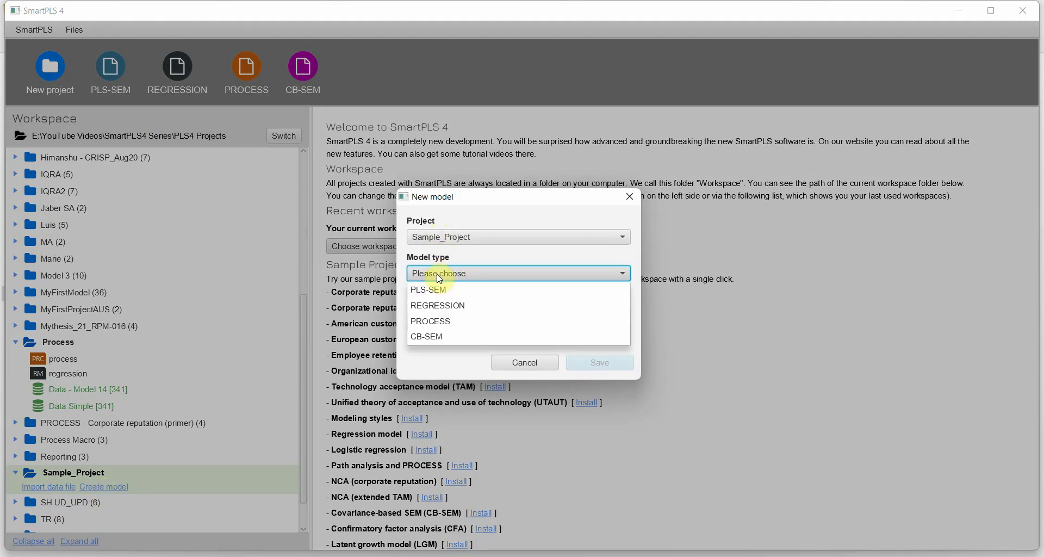
{"action": "left_click", "coordinate": [418, 321]}
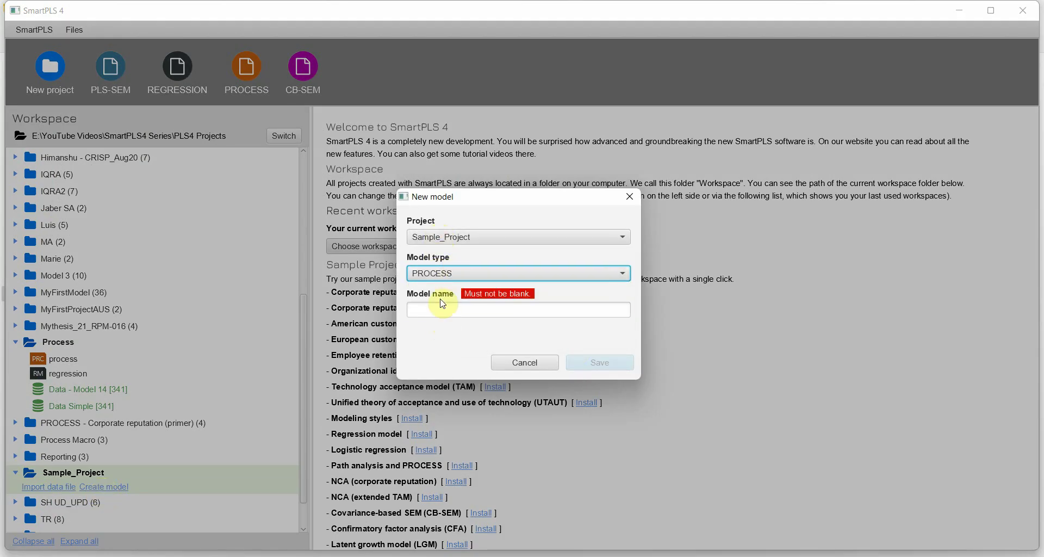
{"action": "left_click", "coordinate": [441, 308]}
{"action": "type", "text": "Model 1"}
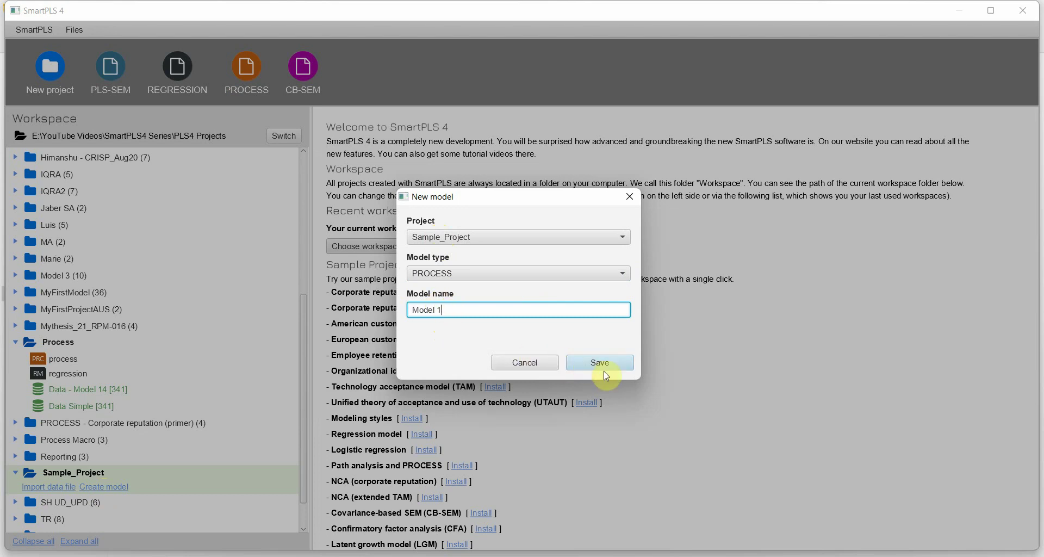
{"action": "left_click", "coordinate": [605, 367]}
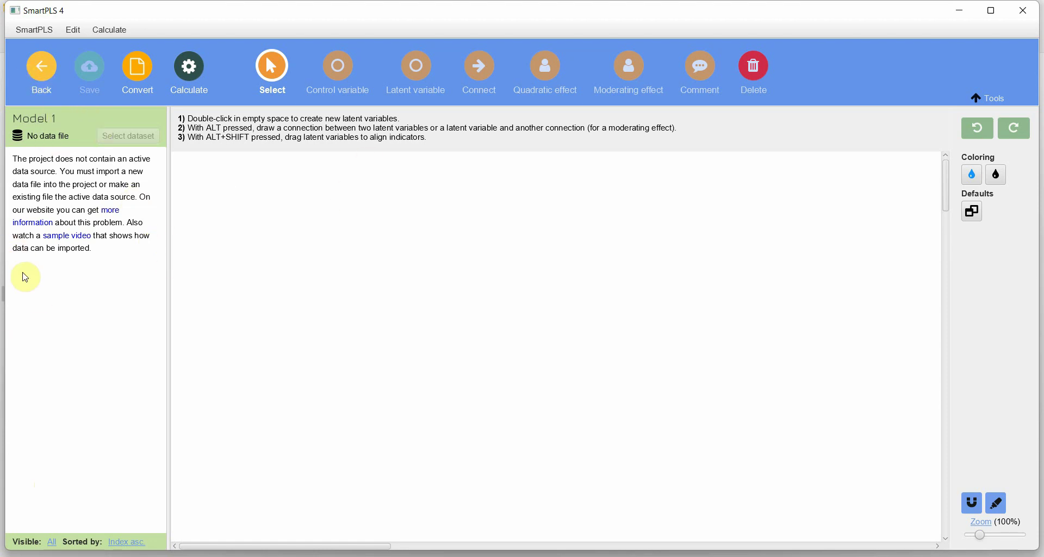
{"action": "left_click", "coordinate": [34, 69]}
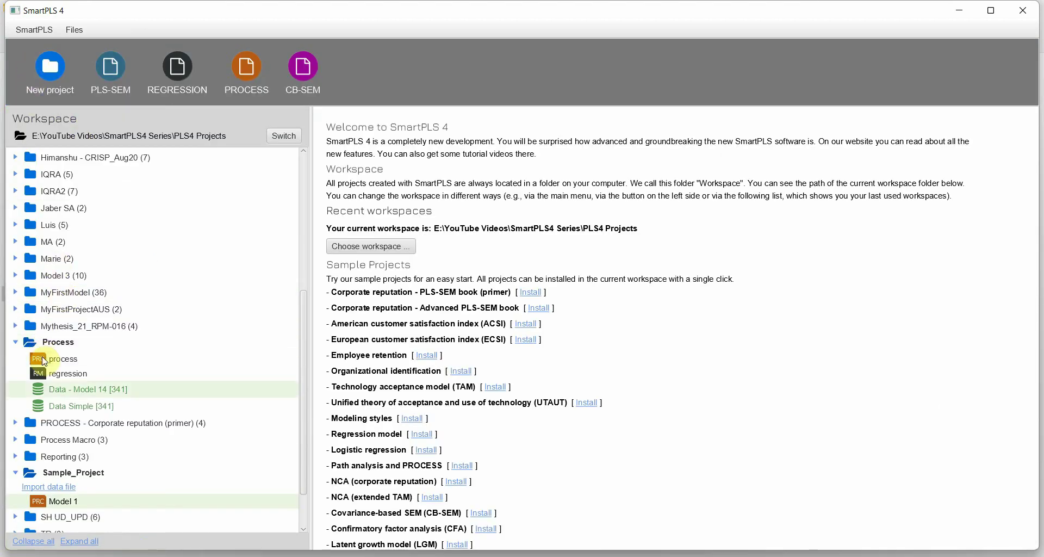
Delete Sample_Project from the workspace.
{"action": "right_click", "coordinate": [65, 471]}
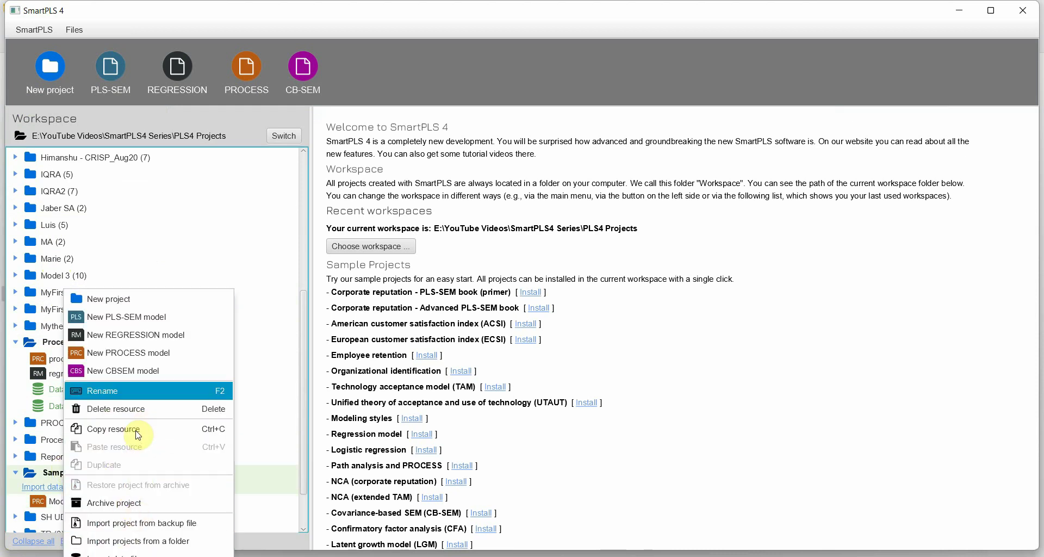
{"action": "left_click", "coordinate": [138, 407]}
{"action": "left_click", "coordinate": [609, 326]}
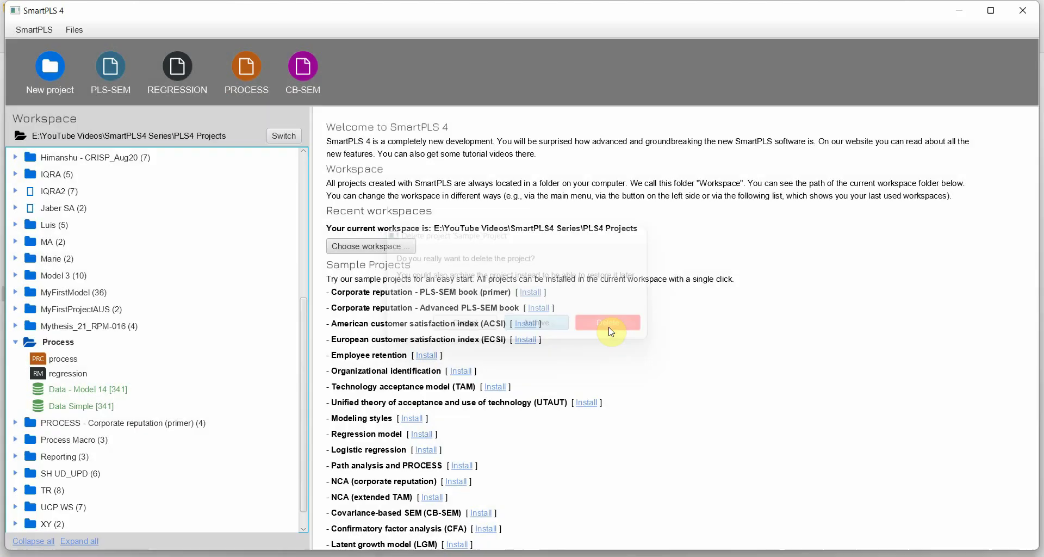
Open the process model in the Process project and delete all constructs from its canvas.
{"action": "double_click", "coordinate": [88, 364]}
{"action": "left_click_drag", "start_coordinate": [386, 183], "coordinate": [859, 450]}
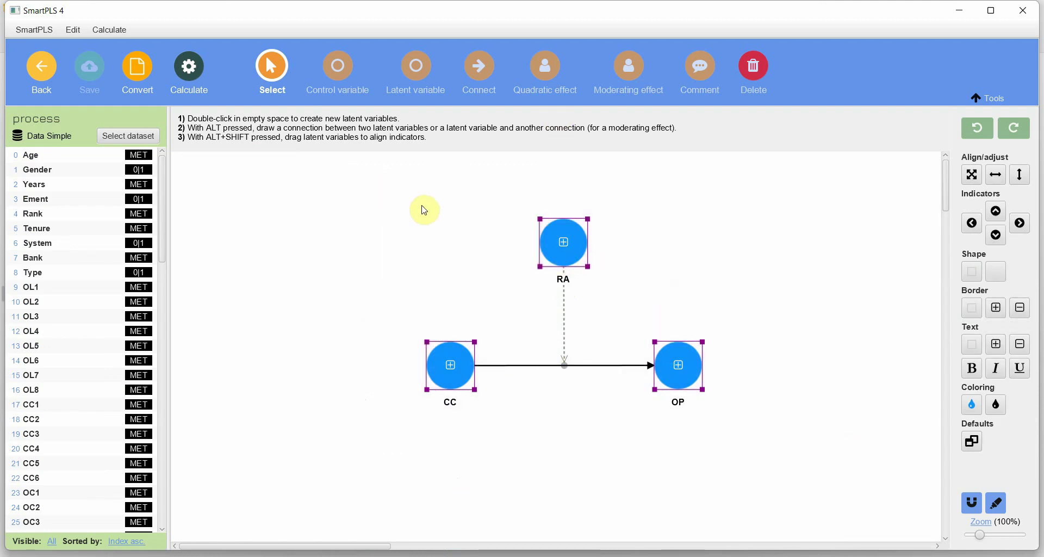
{"action": "key", "text": "Delete"}
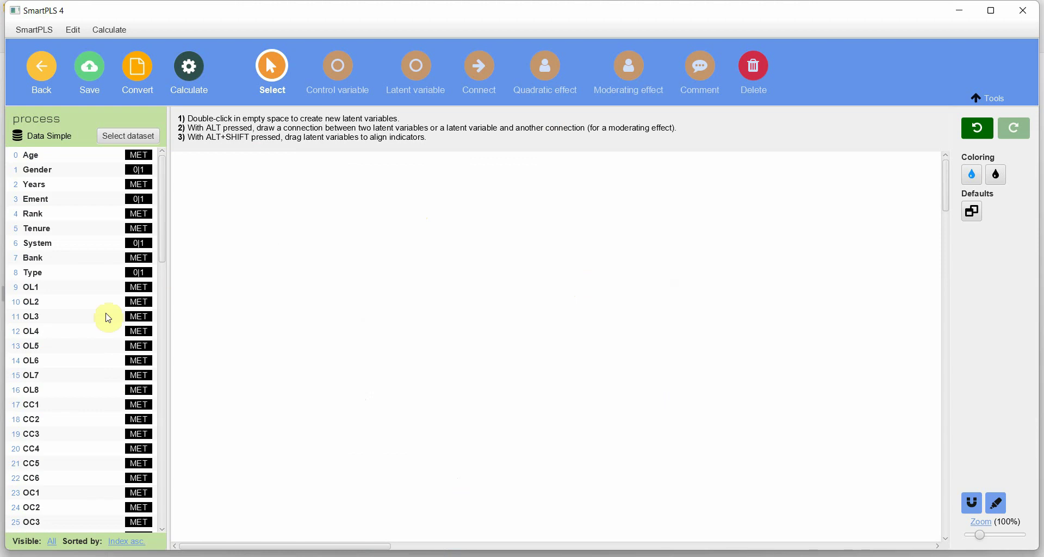
Add a construct CC with indicators CC1 to CC6 to the canvas and align its indicators on its left side.
{"action": "left_click", "coordinate": [61, 403]}
{"action": "key", "text": "shift+Down"}
{"action": "key", "text": "shift+Down"}
{"action": "key", "text": "shift+Down"}
{"action": "key", "text": "shift+Down"}
{"action": "key", "text": "shift+Down"}
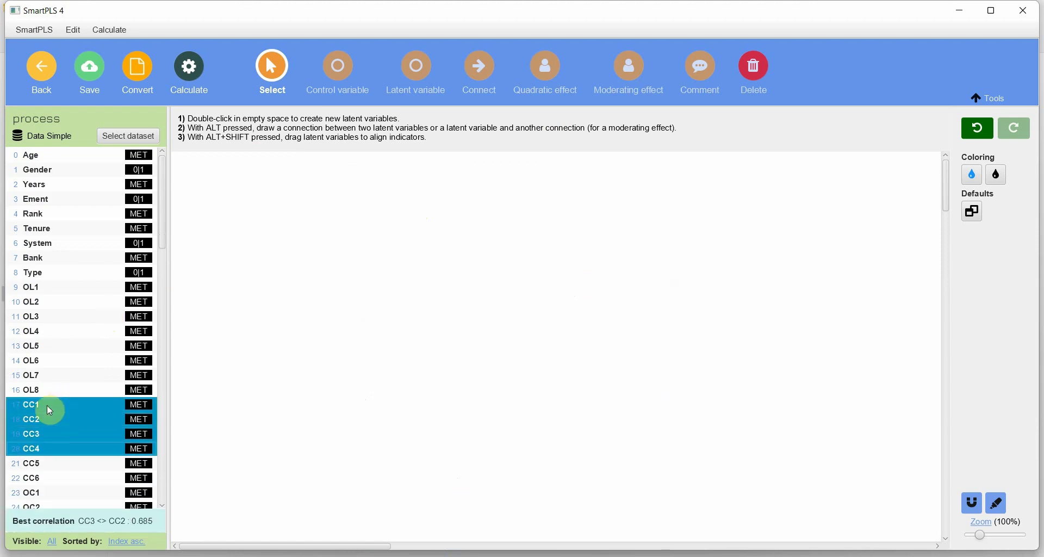
{"action": "left_click_drag", "start_coordinate": [51, 412], "coordinate": [385, 338]}
{"action": "key", "text": "Return"}
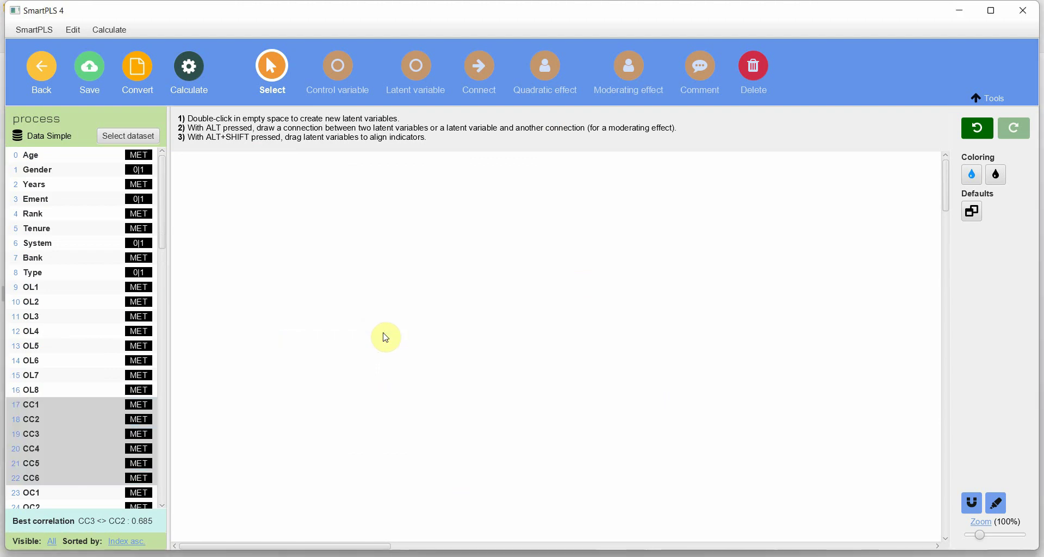
{"action": "left_click", "coordinate": [377, 341]}
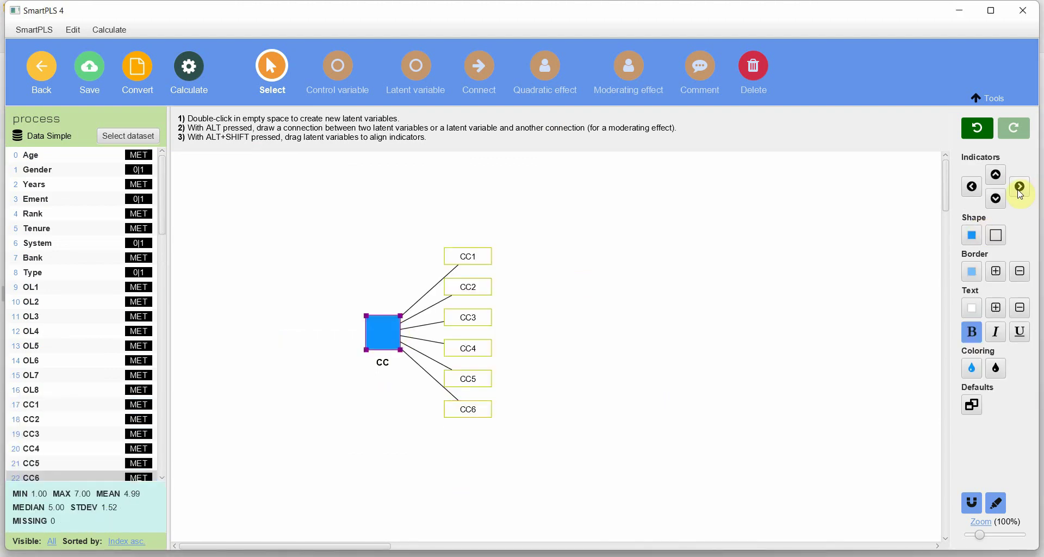
{"action": "left_click", "coordinate": [976, 193]}
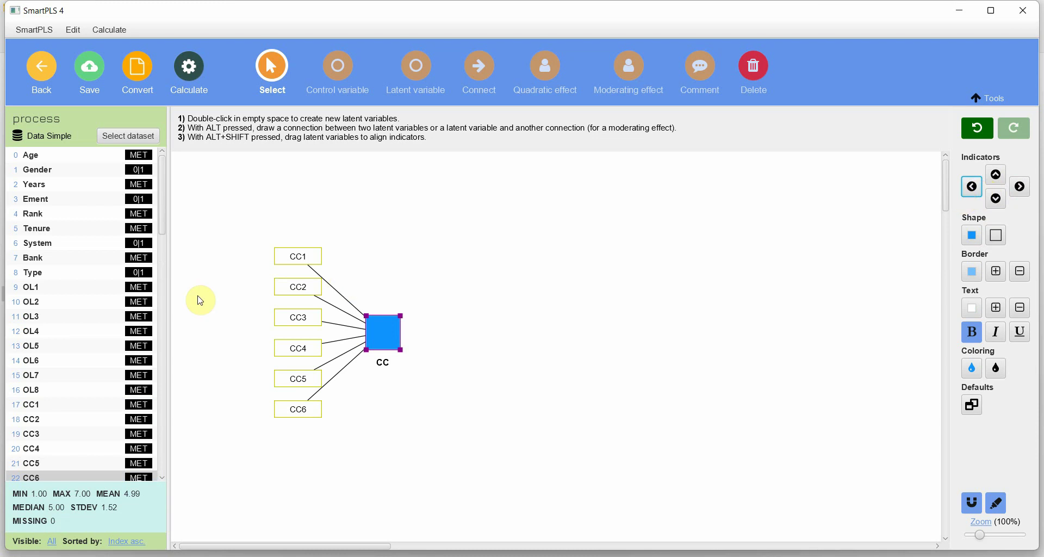
Add a construct RA with indicators RA1 to RA5 above and right of CC, with its indicators aligned on top.
{"action": "scroll", "coordinate": [94, 321], "scroll_direction": "down", "scroll_amount": 6}
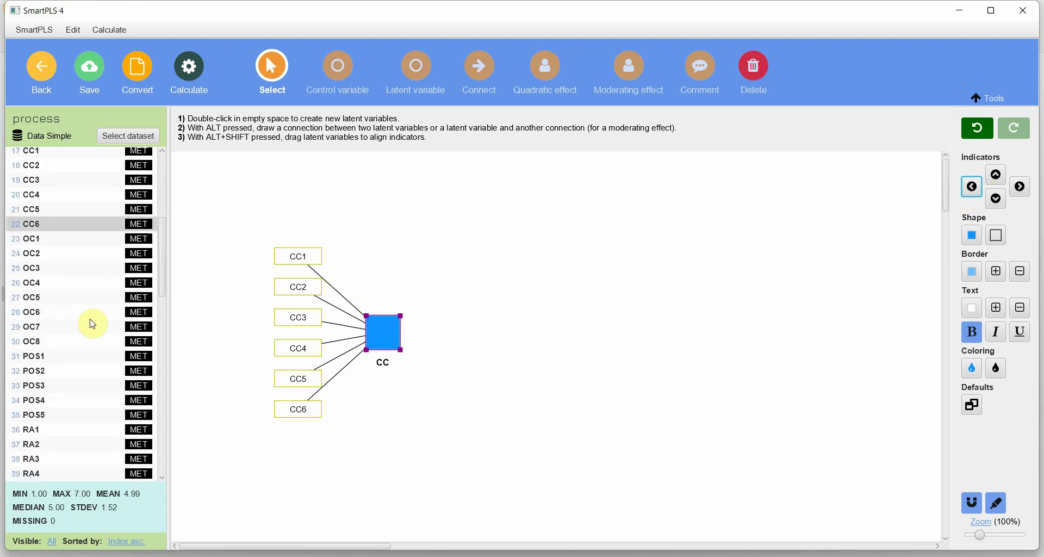
{"action": "scroll", "coordinate": [93, 323], "scroll_direction": "down", "scroll_amount": 5}
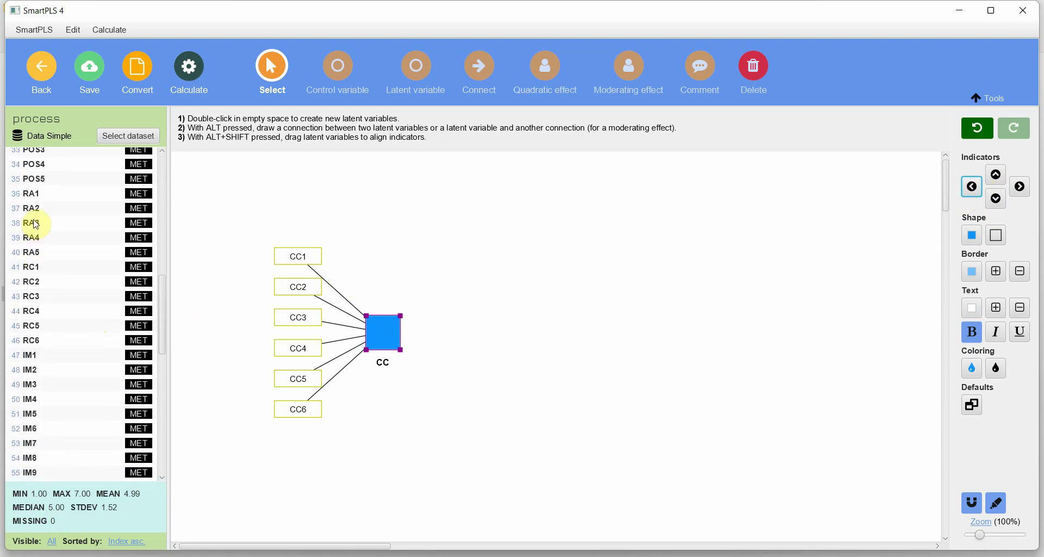
{"action": "left_click", "coordinate": [56, 203]}
{"action": "key", "text": "shift+Down"}
{"action": "key", "text": "shift+Down"}
{"action": "key", "text": "shift+Down"}
{"action": "key", "text": "shift+Down"}
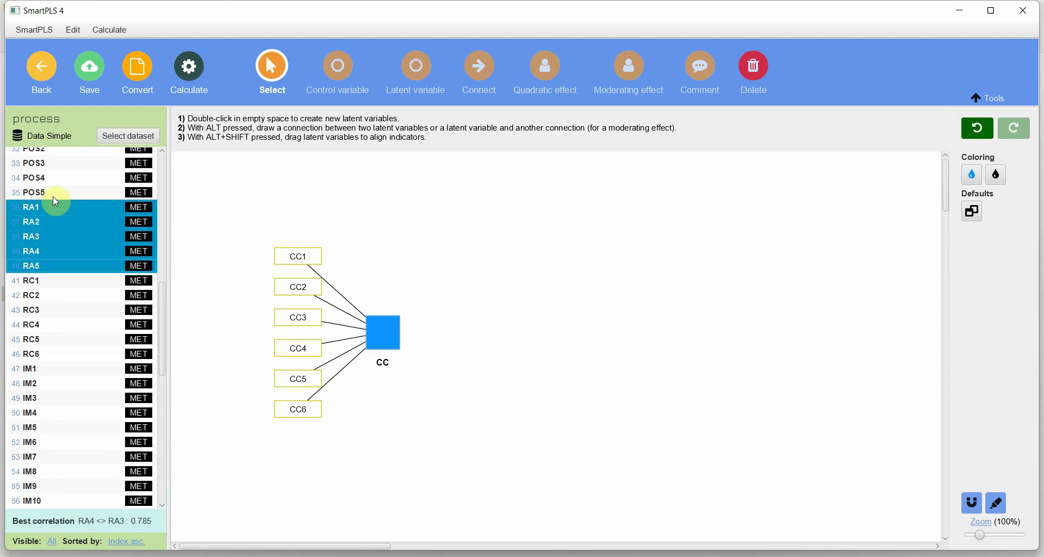
{"action": "left_click_drag", "start_coordinate": [54, 224], "coordinate": [548, 270]}
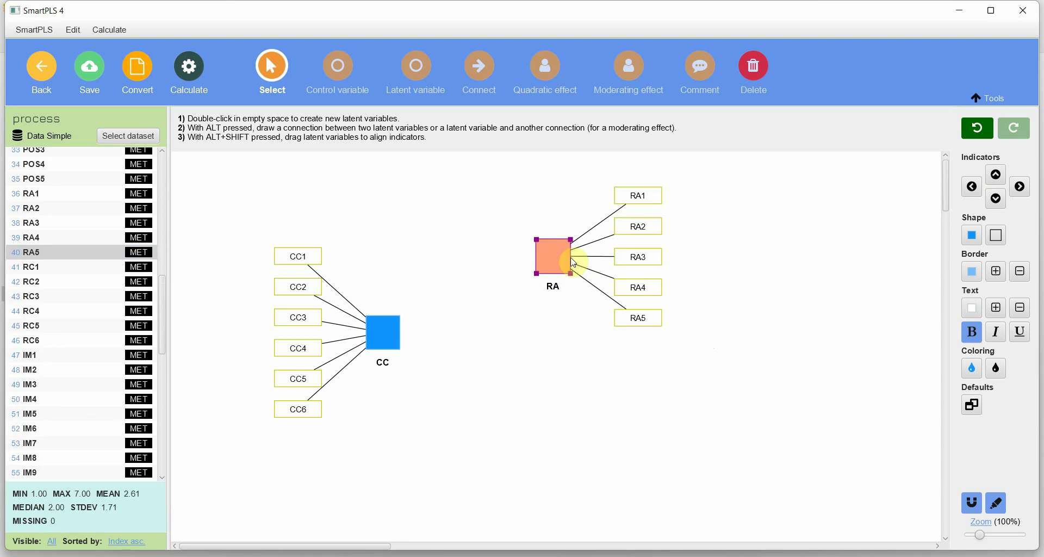
{"action": "left_click", "coordinate": [996, 174]}
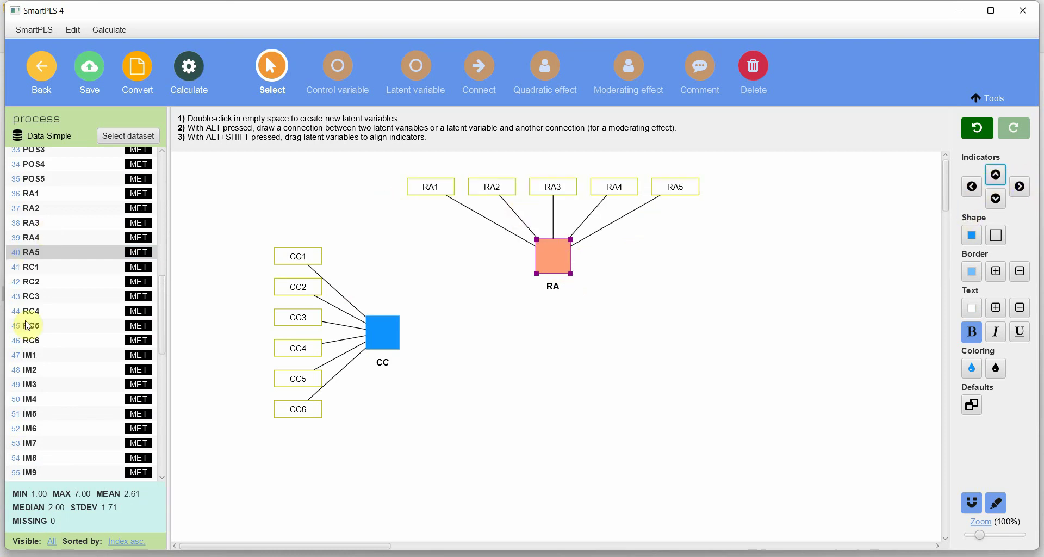
Add a construct OP with indicators OP1 to OP5 to the right of RA, level with CC.
{"action": "scroll", "coordinate": [44, 356], "scroll_direction": "down", "scroll_amount": 10}
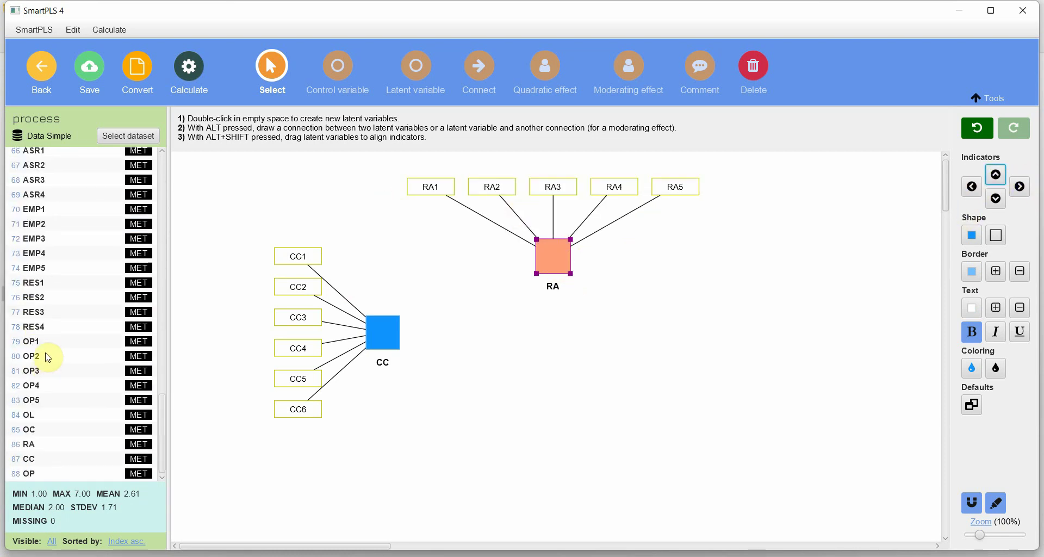
{"action": "left_click", "coordinate": [50, 344]}
{"action": "scroll", "coordinate": [51, 345], "scroll_direction": "up", "scroll_amount": 1}
{"action": "key", "text": "shift+Down"}
{"action": "key", "text": "shift+Down"}
{"action": "key", "text": "shift+Down"}
{"action": "key", "text": "shift+Down"}
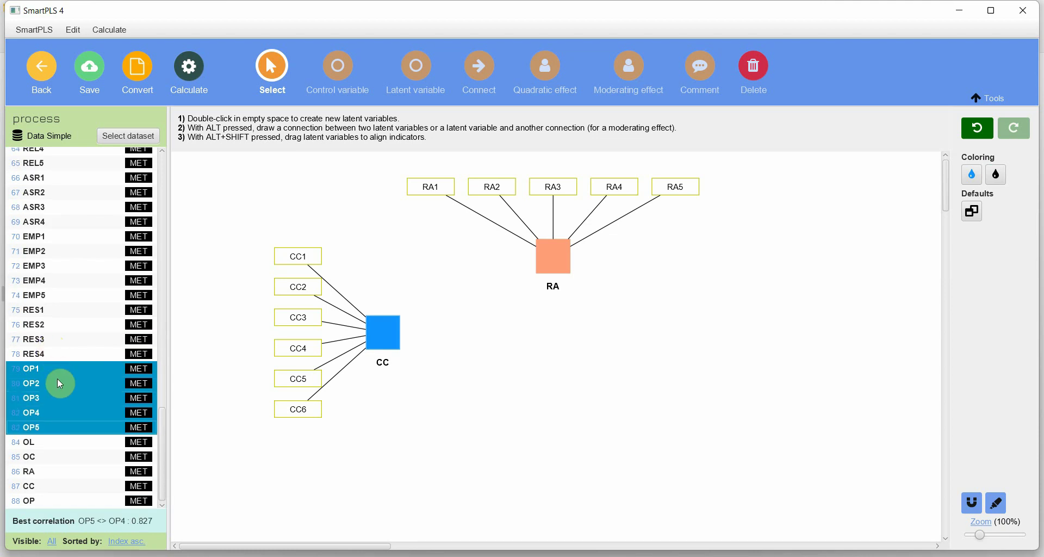
{"action": "left_click_drag", "start_coordinate": [58, 380], "coordinate": [741, 335]}
Connect CC to OP and link RA to that path as a moderating effect.
{"action": "left_click", "coordinate": [481, 68]}
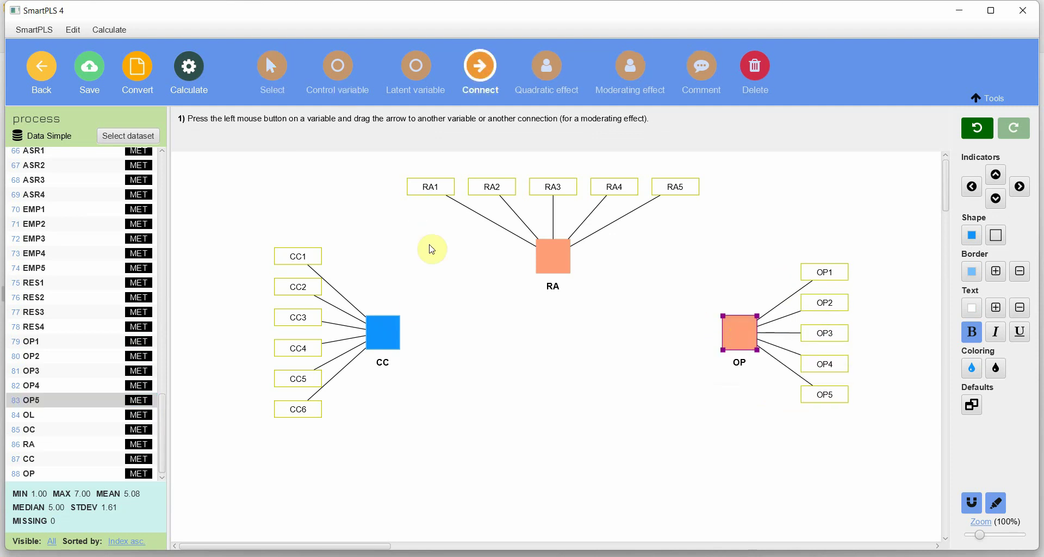
{"action": "left_click_drag", "start_coordinate": [386, 338], "coordinate": [461, 216]}
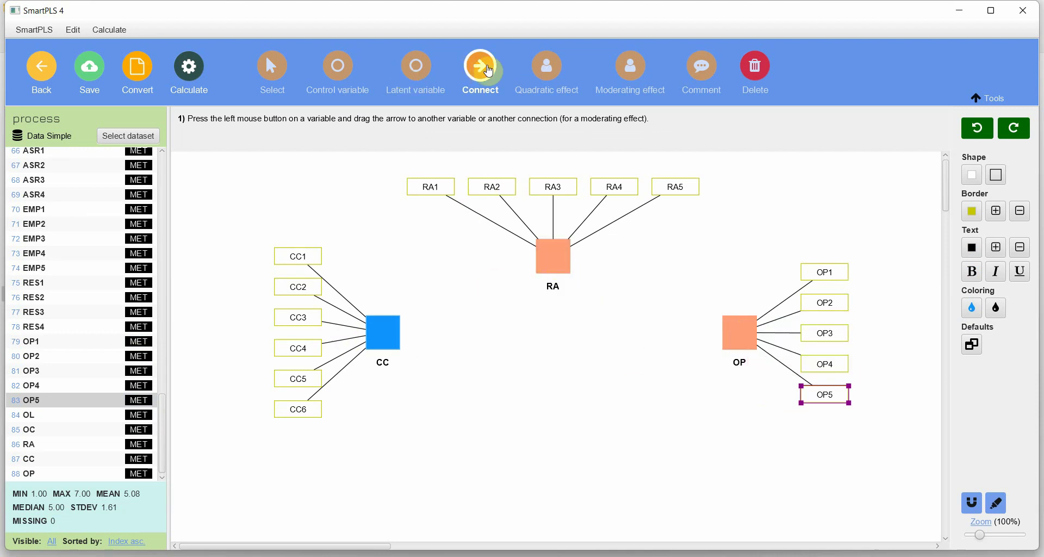
{"action": "left_click_drag", "start_coordinate": [388, 331], "coordinate": [741, 339]}
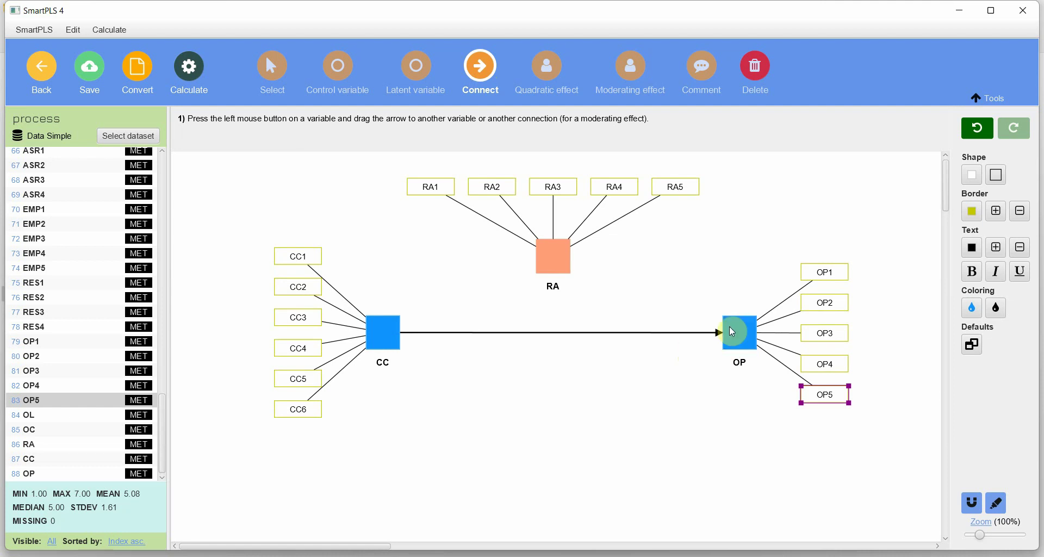
{"action": "left_click_drag", "start_coordinate": [550, 264], "coordinate": [554, 335]}
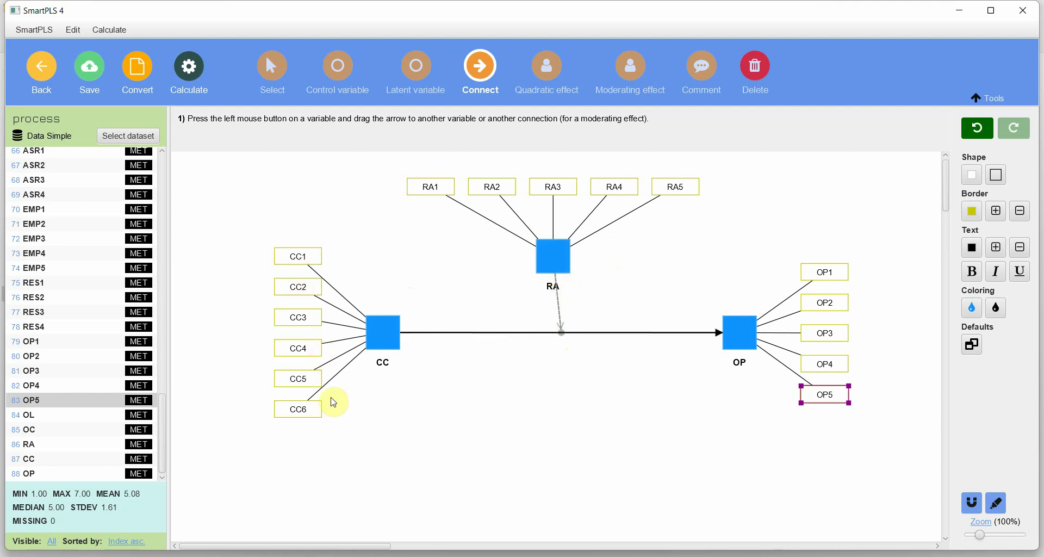
{"action": "left_click", "coordinate": [270, 76]}
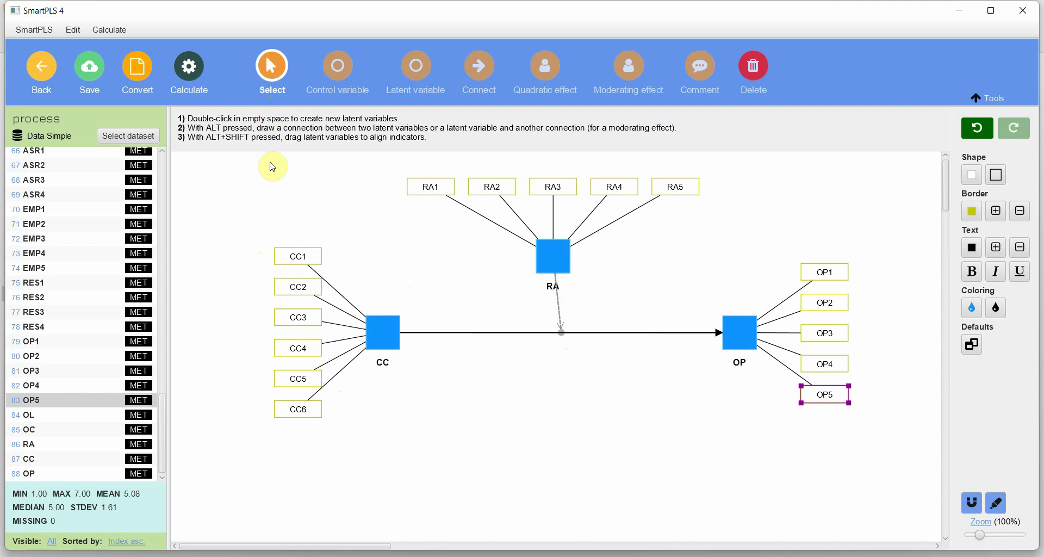
{"action": "left_click", "coordinate": [295, 263]}
{"action": "left_click", "coordinate": [296, 287]}
{"action": "left_click", "coordinate": [296, 317]}
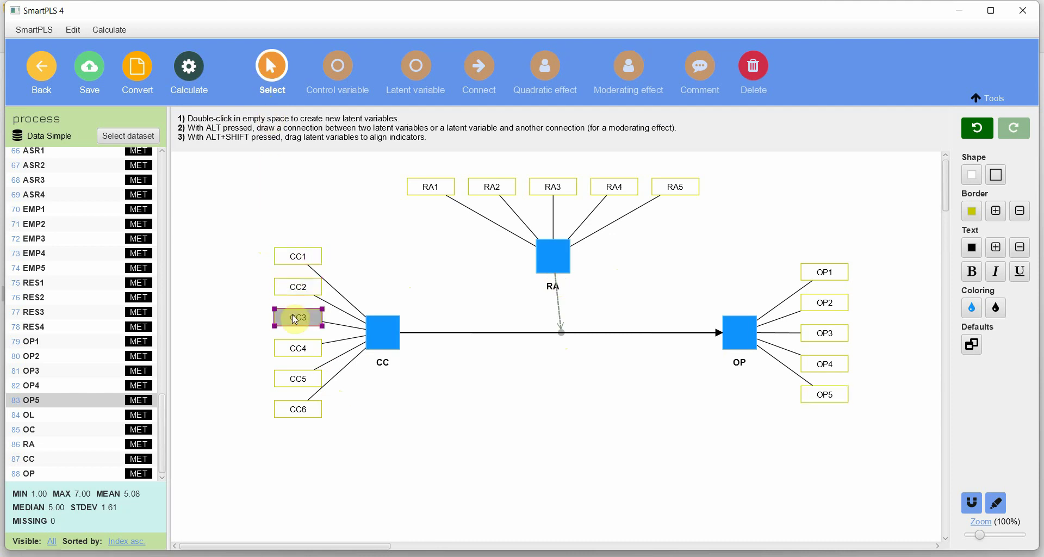
{"action": "left_click", "coordinate": [294, 346]}
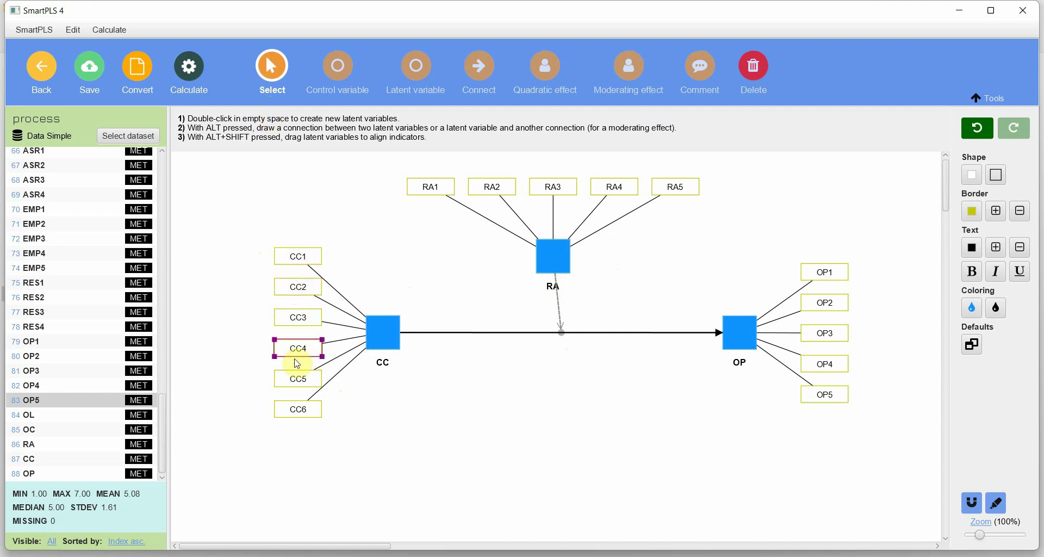
{"action": "left_click", "coordinate": [297, 403]}
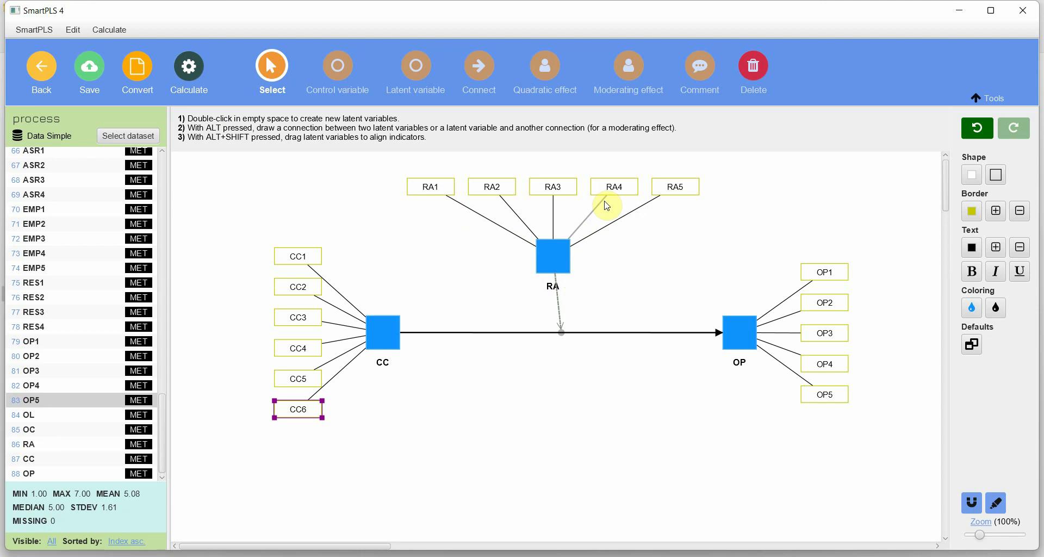
{"action": "left_click", "coordinate": [501, 400]}
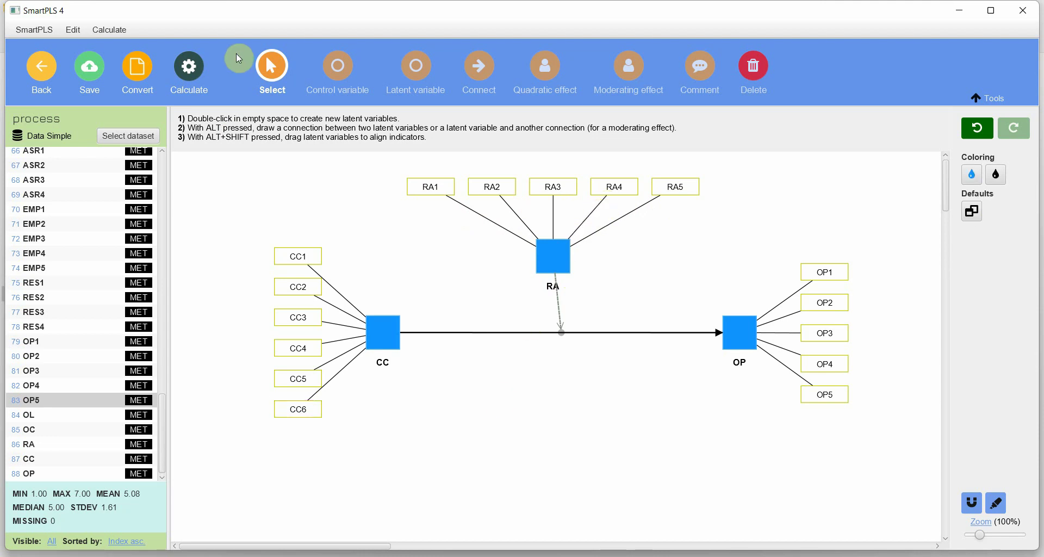
Shift construct RA slightly right so its moderating link runs straight down onto the CC to OP path.
{"action": "left_click", "coordinate": [555, 251]}
{"action": "left_click_drag", "start_coordinate": [555, 252], "coordinate": [557, 254]}
{"action": "left_click", "coordinate": [532, 385]}
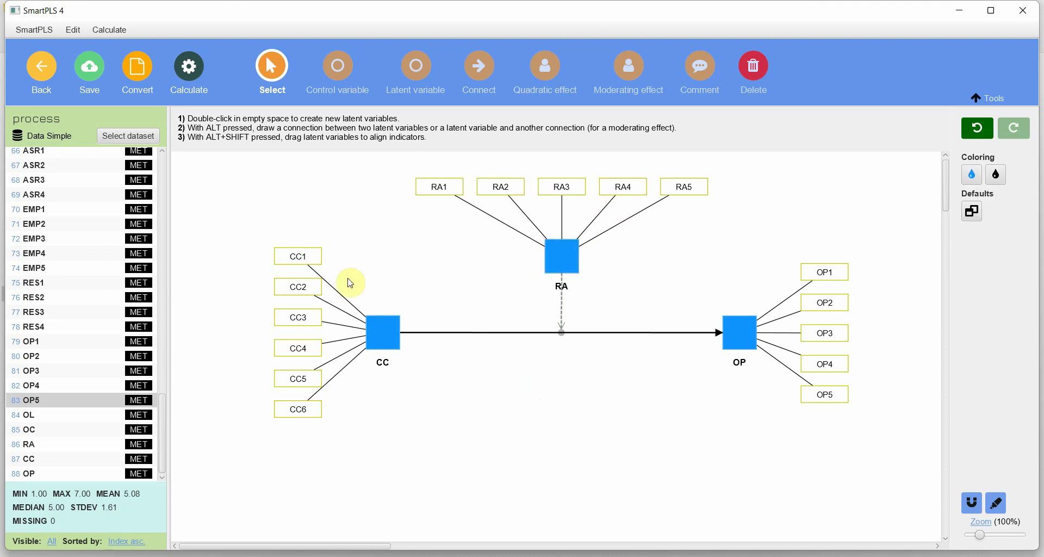
Hide the indicators of all three constructs, CC, RA and OP, on the model canvas.
{"action": "left_click", "coordinate": [394, 348]}
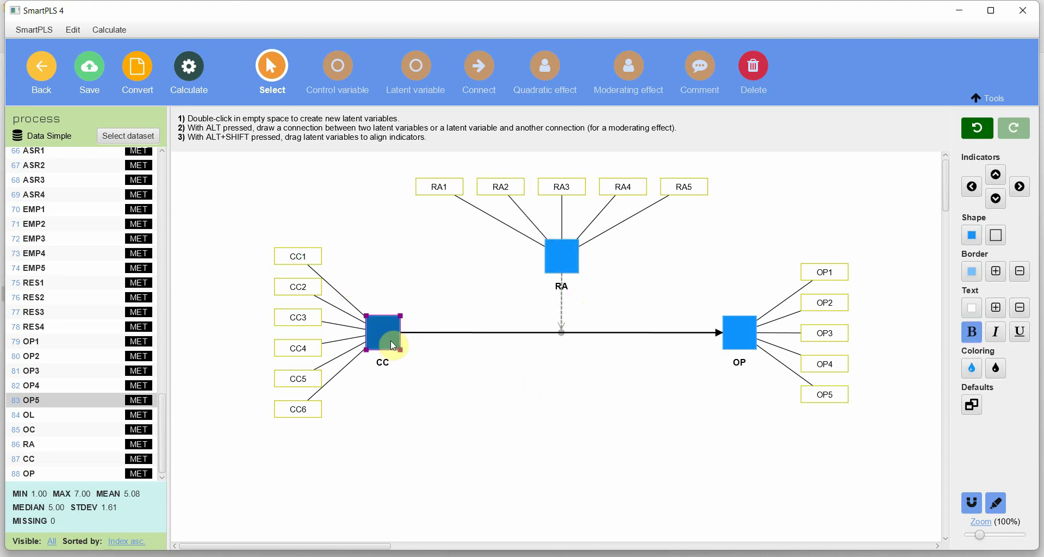
{"action": "key", "text": "ctrl+a"}
{"action": "key", "text": "ctrl+h"}
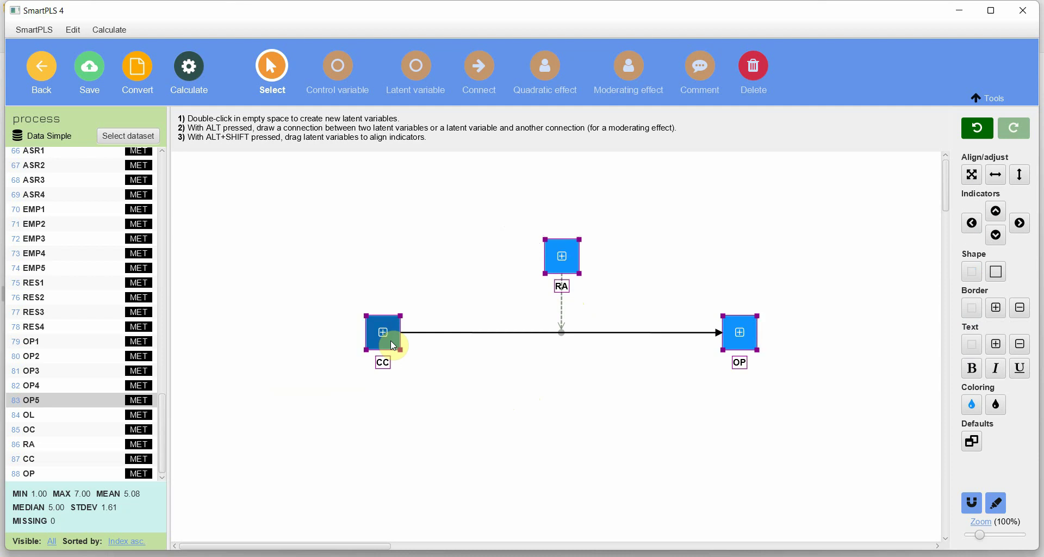
{"action": "left_click", "coordinate": [517, 442]}
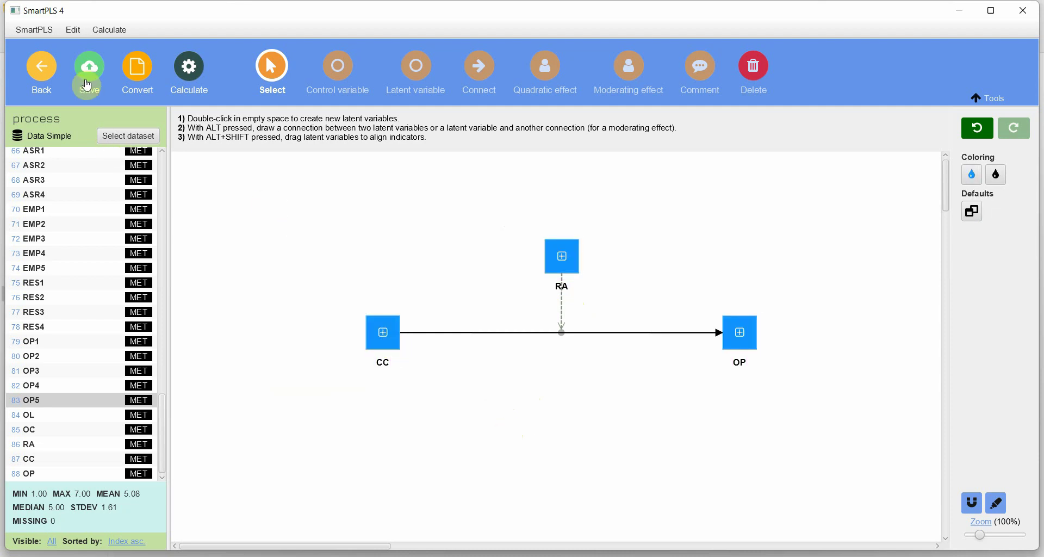
Run the Path analysis with the Standardized data metric, with control variables considered and the report opened.
{"action": "left_click", "coordinate": [189, 68]}
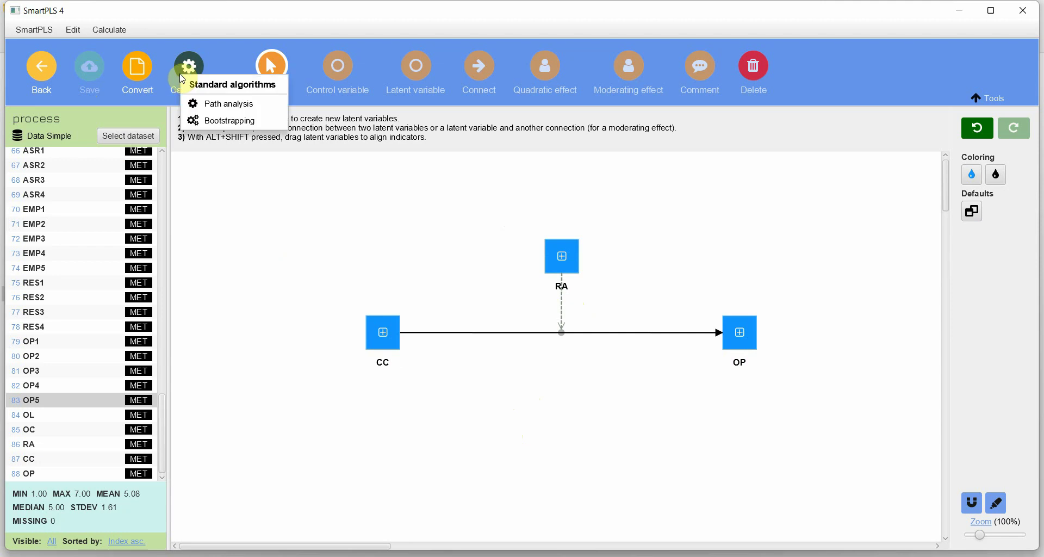
{"action": "left_click", "coordinate": [245, 105]}
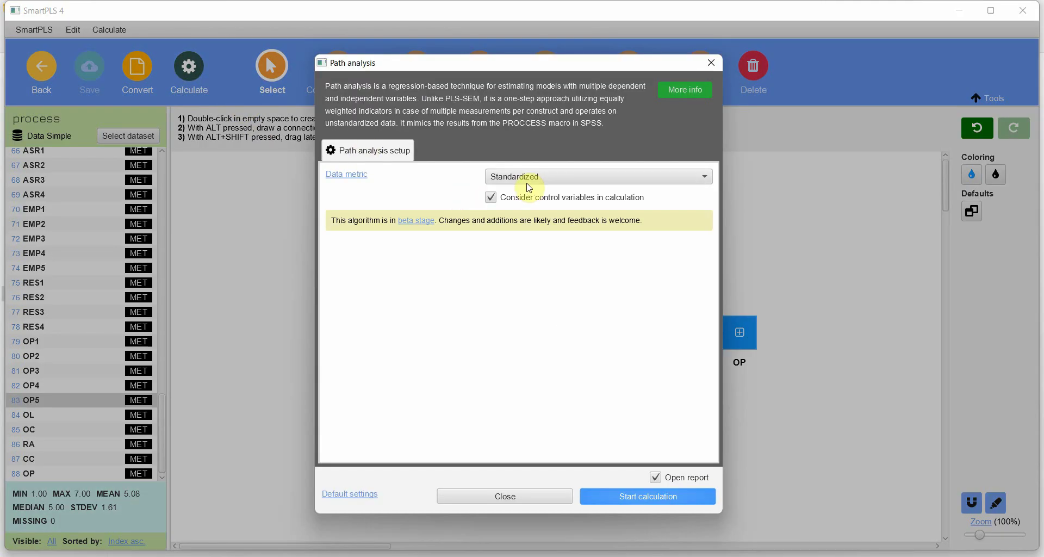
{"action": "left_click", "coordinate": [586, 179]}
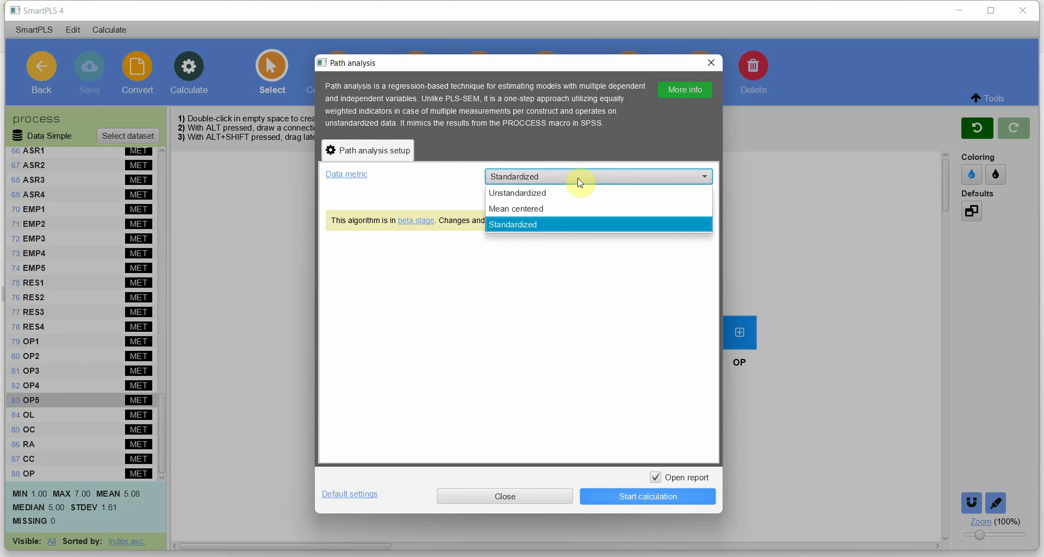
{"action": "left_click", "coordinate": [535, 226]}
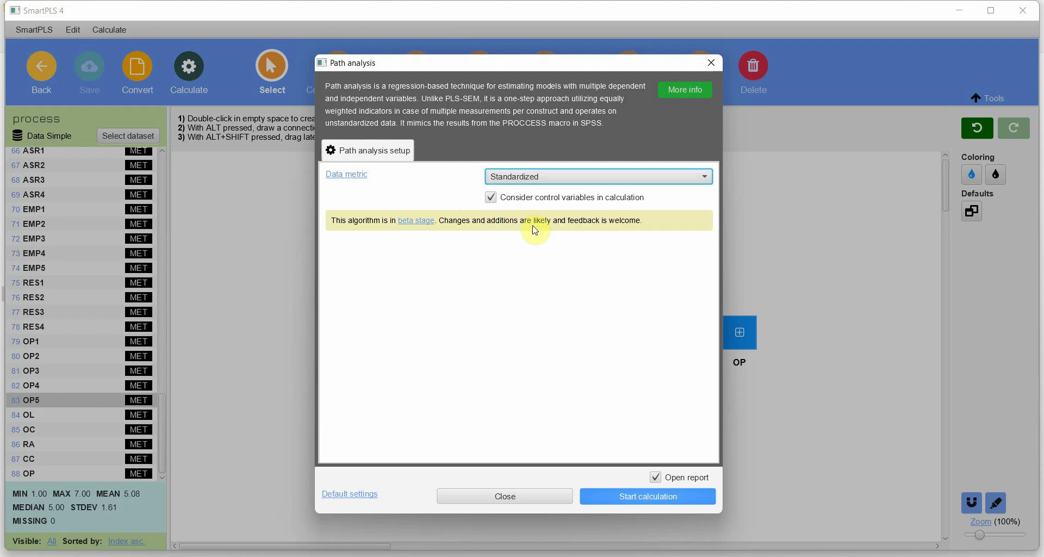
{"action": "left_click", "coordinate": [668, 495]}
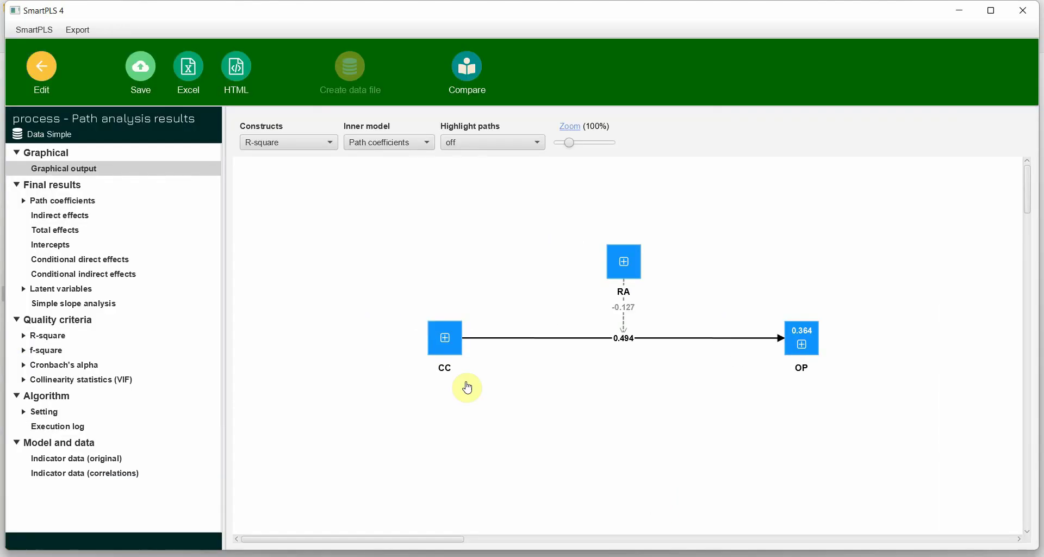
Examine the path coefficients, indirect effects and R-square results in the path analysis report.
{"action": "left_click", "coordinate": [63, 202]}
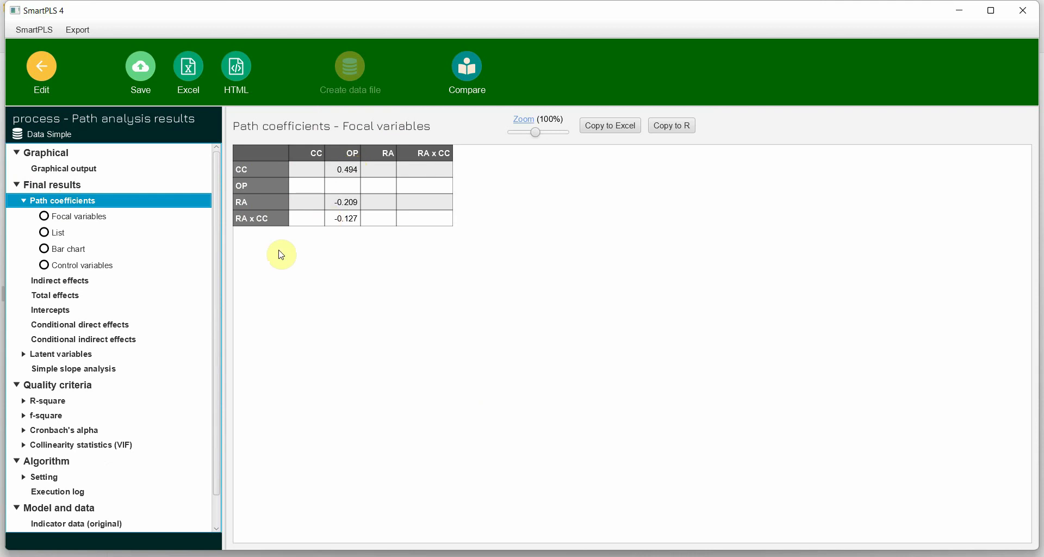
{"action": "left_click", "coordinate": [65, 283]}
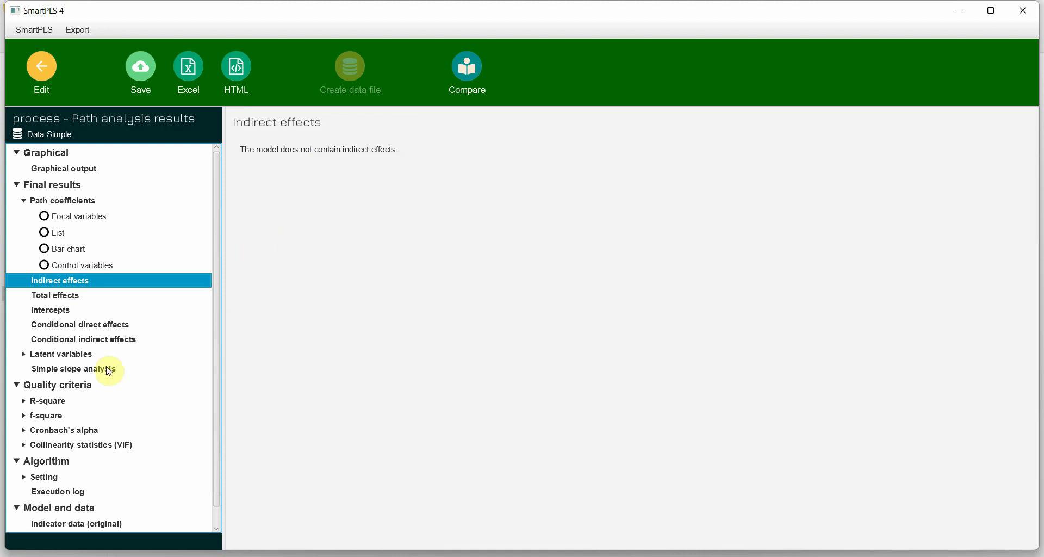
{"action": "left_click", "coordinate": [45, 402]}
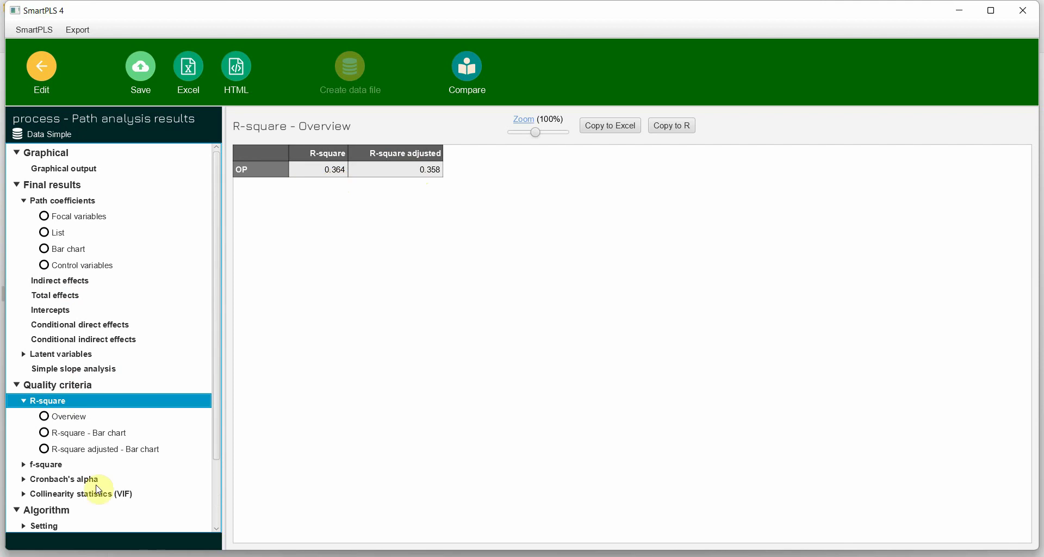
{"action": "scroll", "coordinate": [97, 491], "scroll_direction": "down", "scroll_amount": 3}
{"action": "scroll", "coordinate": [59, 461], "scroll_direction": "up", "scroll_amount": 3}
Return to the model and run Bootstrapping with 10000 subsamples, a one-tailed test at 0.05 and the Standardized data metric.
{"action": "left_click", "coordinate": [50, 70]}
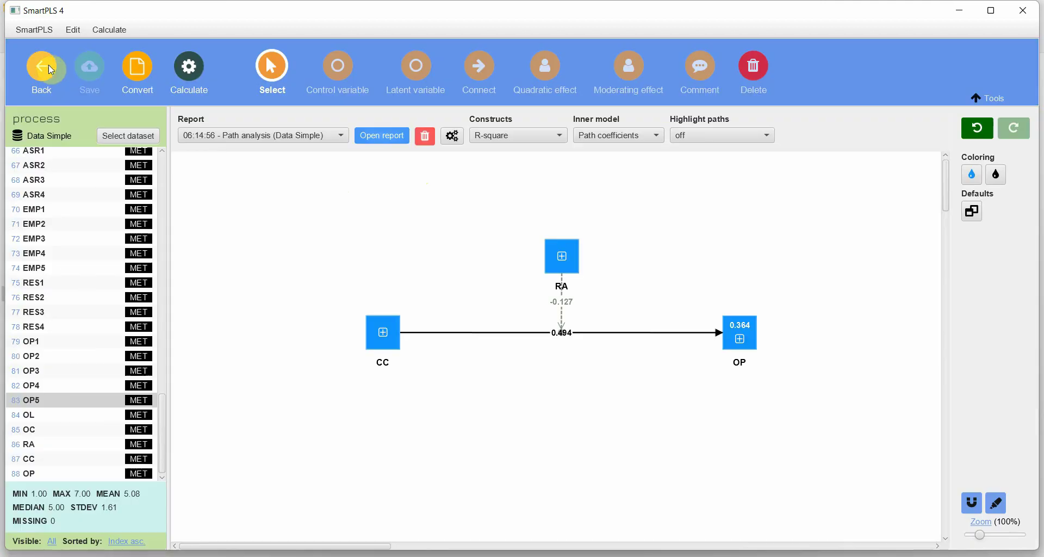
{"action": "left_click", "coordinate": [190, 76]}
{"action": "left_click", "coordinate": [218, 118]}
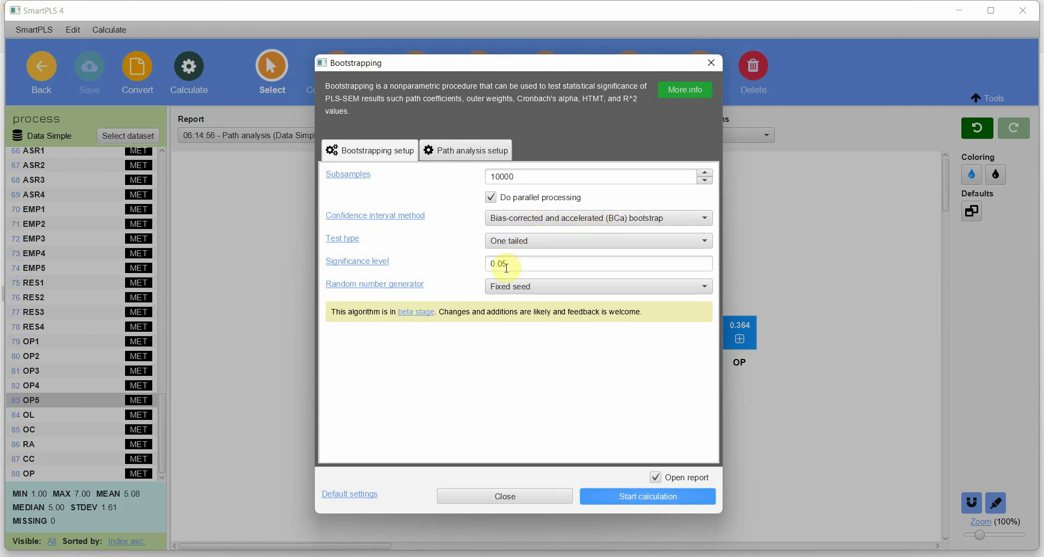
{"action": "left_click", "coordinate": [473, 161]}
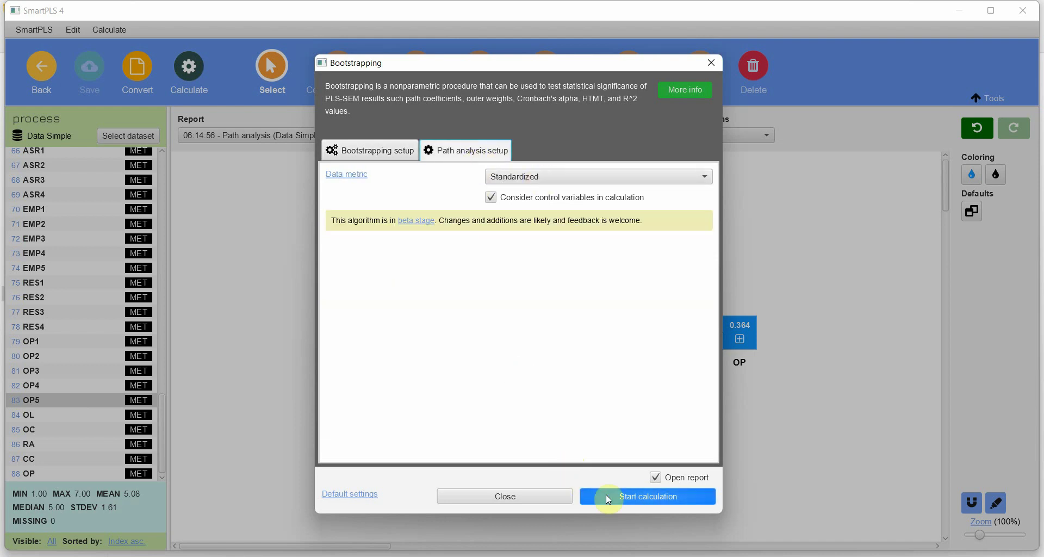
{"action": "left_click", "coordinate": [625, 499]}
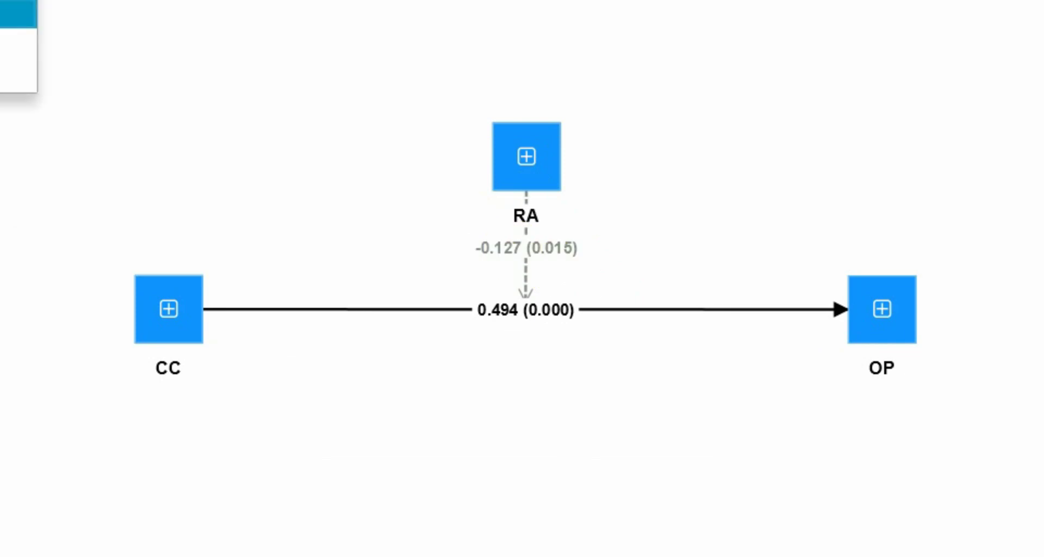
Show path coefficients and p values in the bootstrapping diagram, and examine the path coefficients table for CC, RA and RA x CC on OP.
{"action": "left_click", "coordinate": [21, 21]}
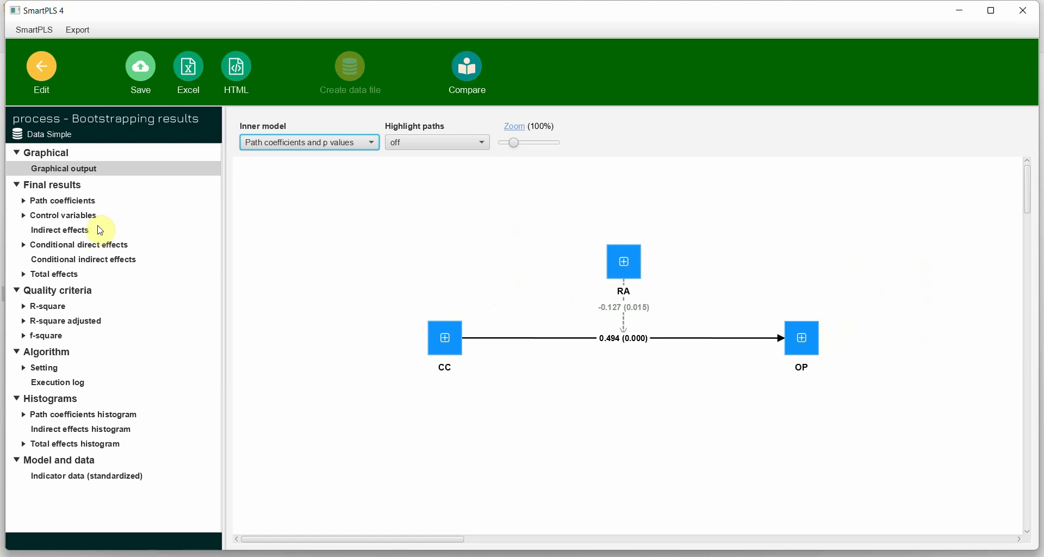
{"action": "left_click", "coordinate": [87, 205]}
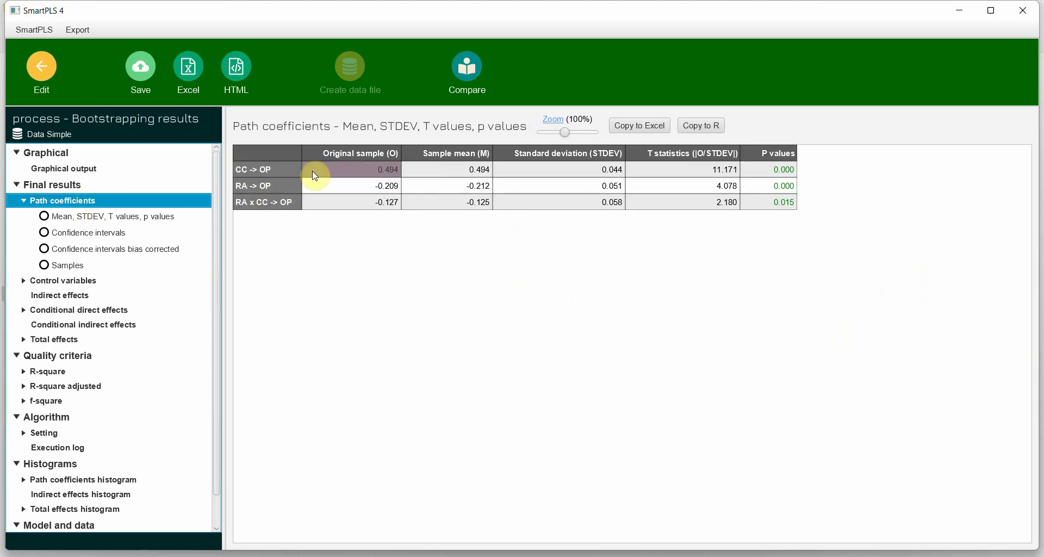
{"action": "left_click_drag", "start_coordinate": [250, 156], "coordinate": [886, 140]}
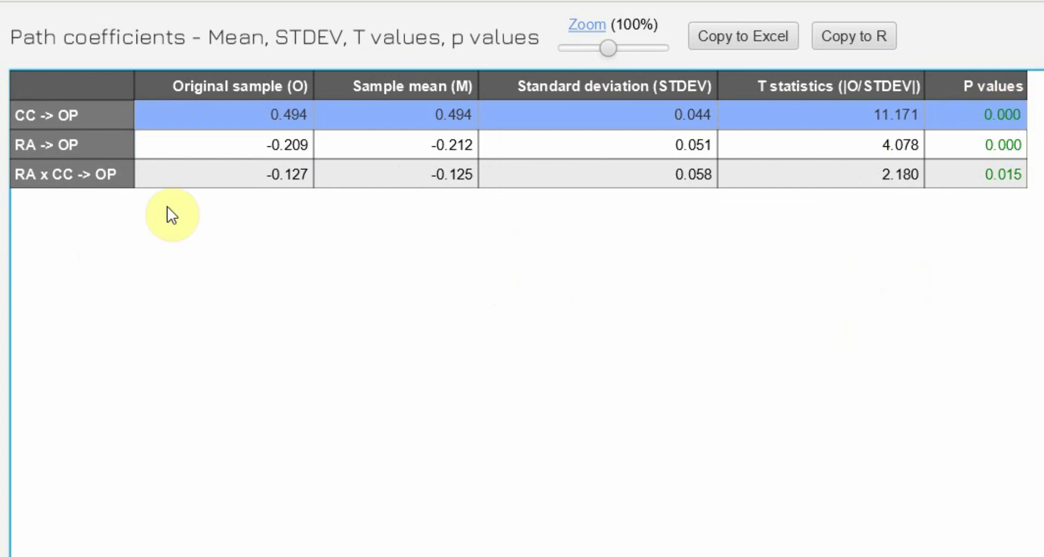
{"action": "left_click_drag", "start_coordinate": [190, 149], "coordinate": [931, 131]}
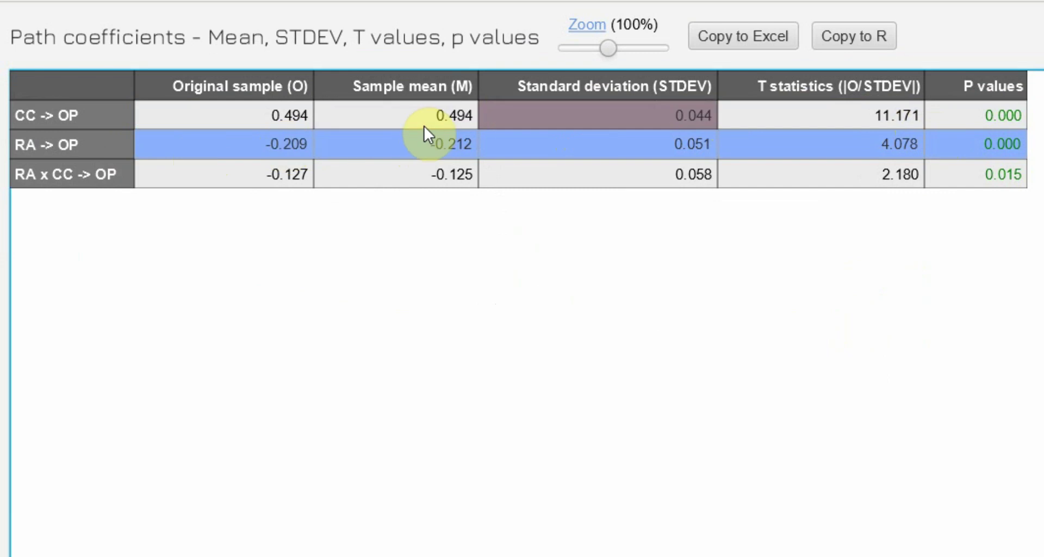
{"action": "left_click_drag", "start_coordinate": [167, 176], "coordinate": [981, 184]}
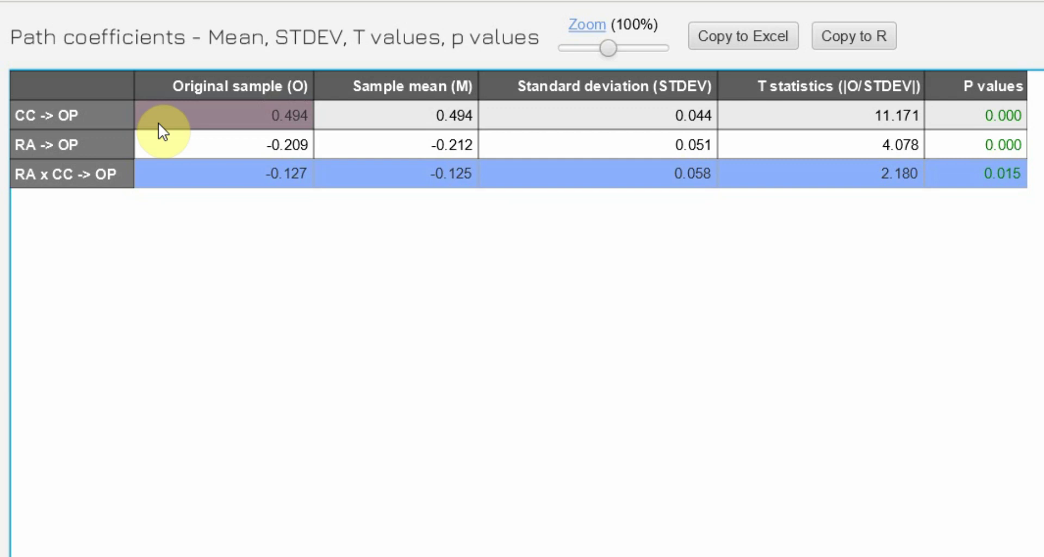
{"action": "left_click", "coordinate": [289, 24]}
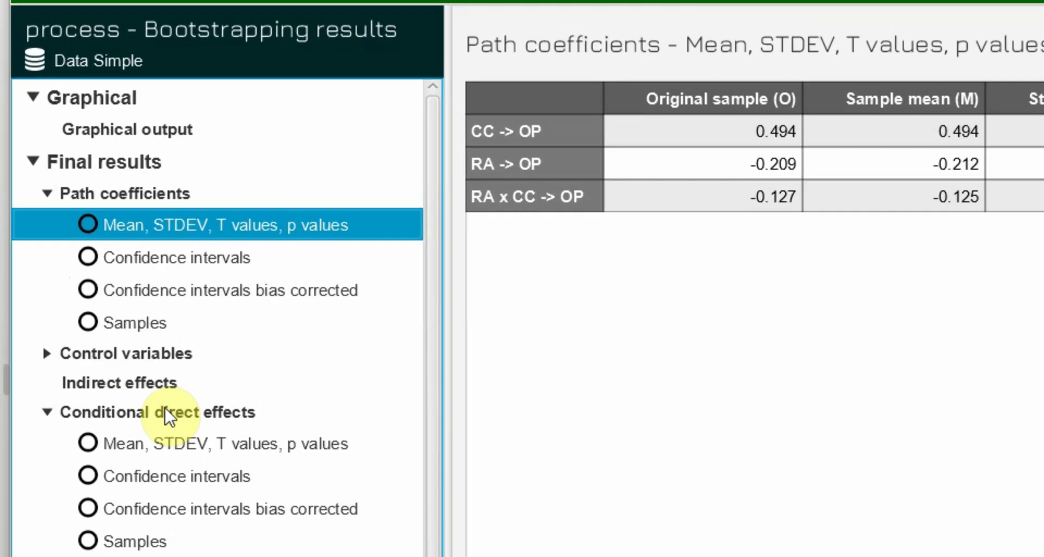
Open the bootstrapped conditional direct effects table and examine CC to OP with RA at the mean, -1 SD and +1 SD.
{"action": "left_click", "coordinate": [109, 350]}
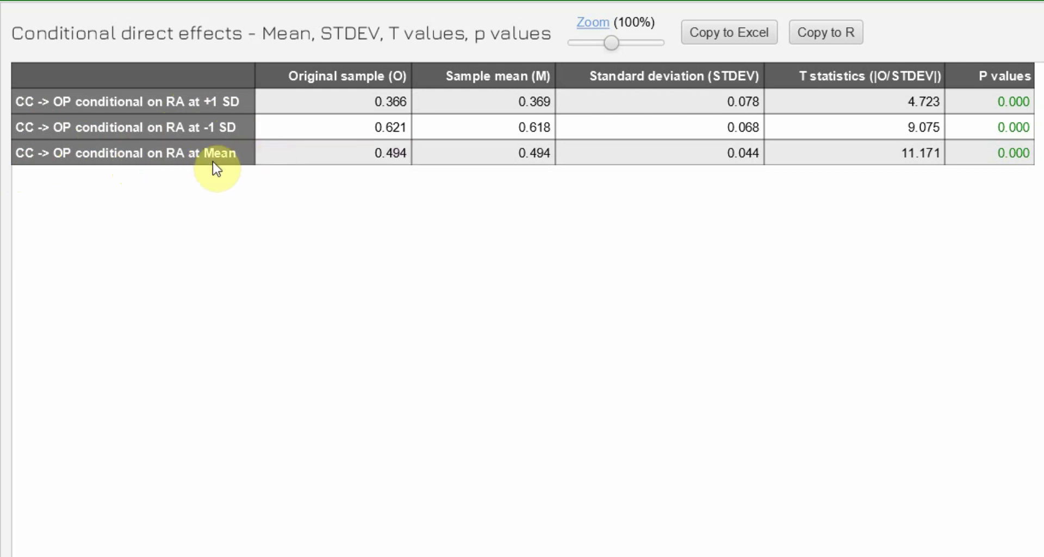
{"action": "left_click", "coordinate": [283, 162]}
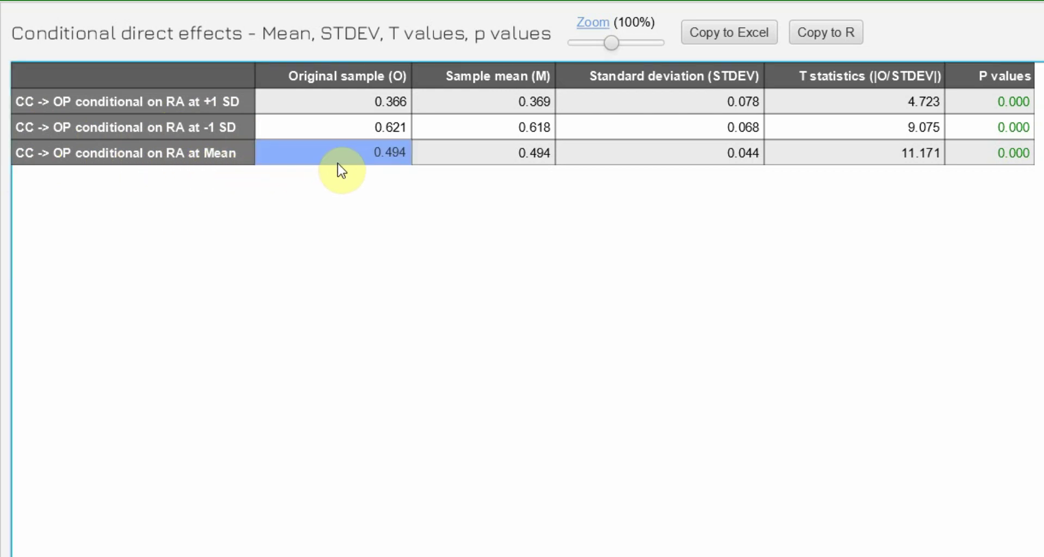
{"action": "left_click_drag", "start_coordinate": [348, 127], "coordinate": [739, 122]}
{"action": "left_click_drag", "start_coordinate": [345, 103], "coordinate": [1009, 89]}
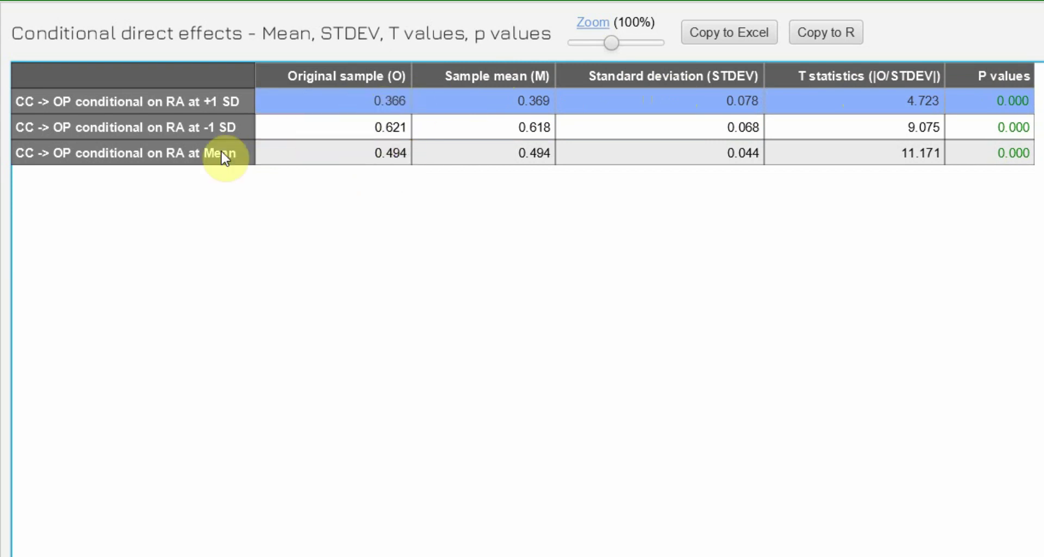
{"action": "left_click_drag", "start_coordinate": [311, 120], "coordinate": [571, 121]}
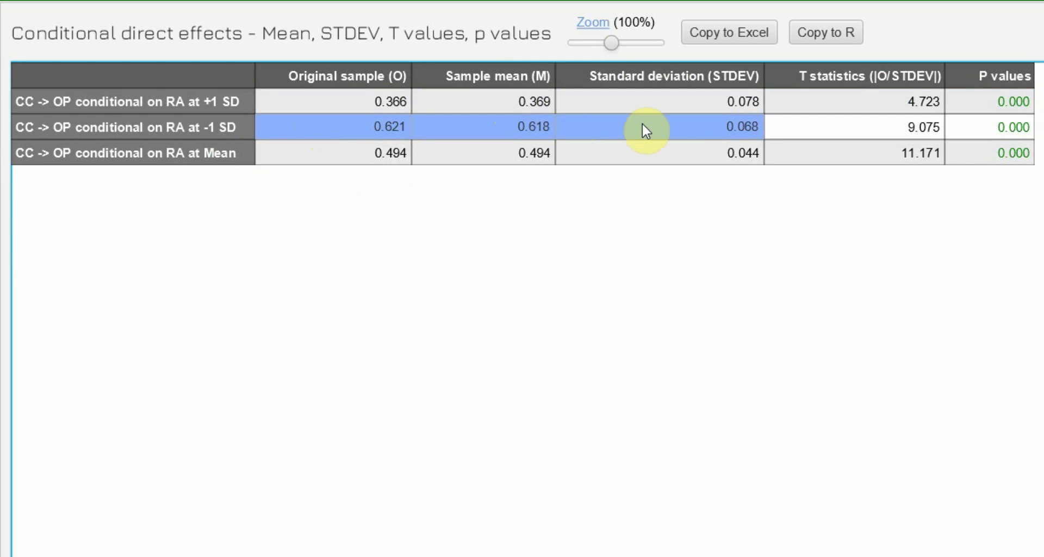
{"action": "left_click_drag", "start_coordinate": [642, 123], "coordinate": [973, 124]}
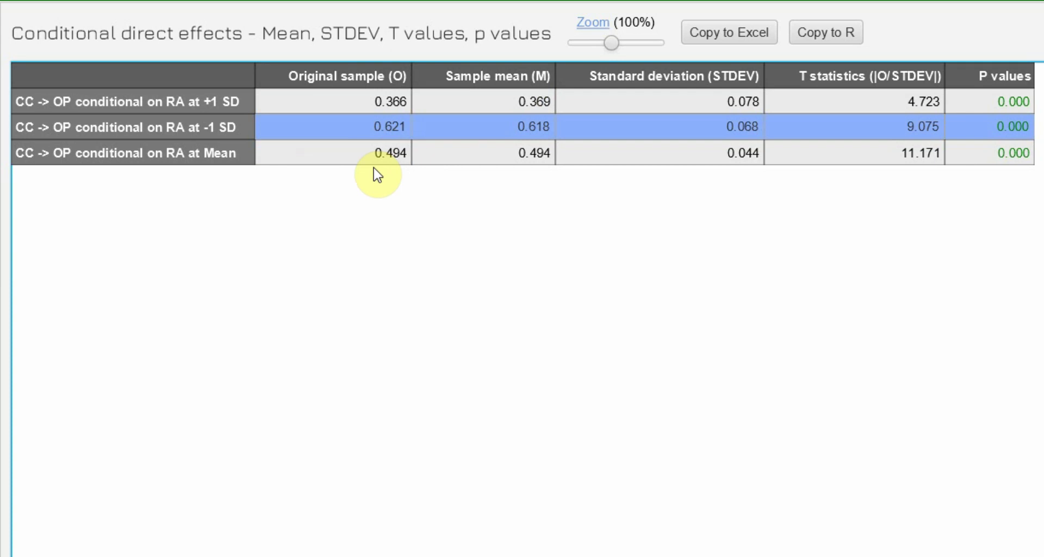
Compare the original sample coefficients and the p values of the conditional direct effects across the three RA levels.
{"action": "left_click", "coordinate": [350, 226]}
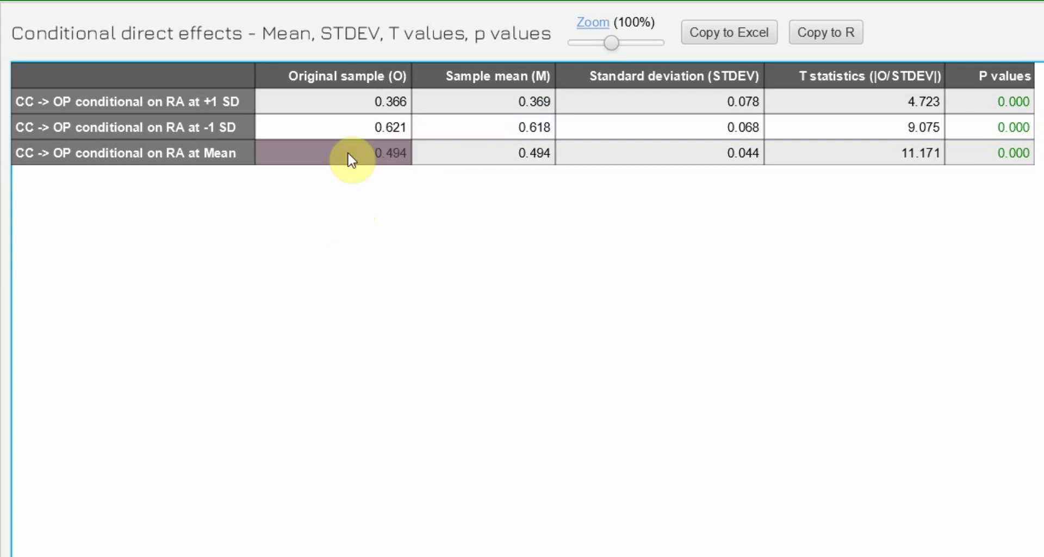
{"action": "left_click_drag", "start_coordinate": [341, 108], "coordinate": [404, 153]}
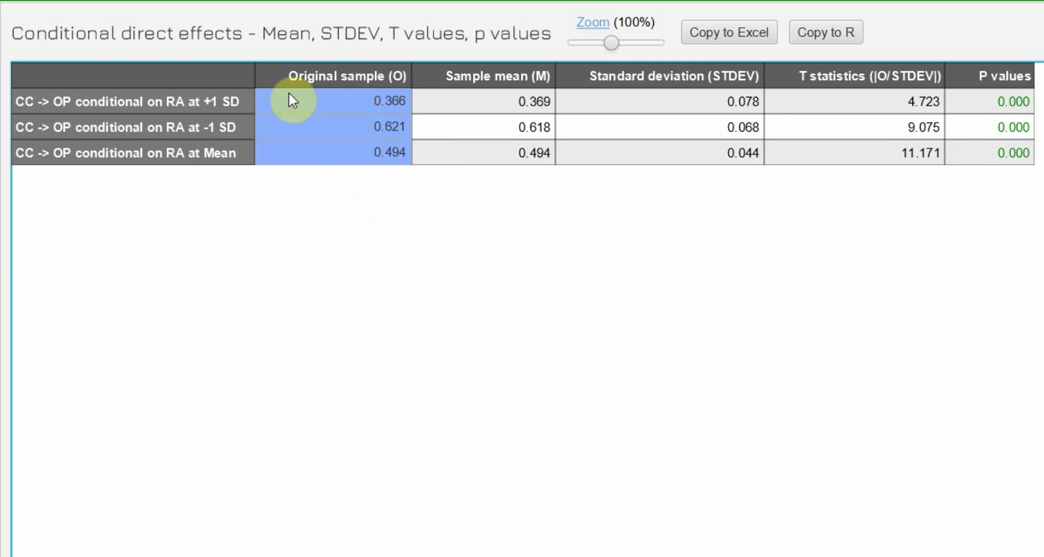
{"action": "left_click_drag", "start_coordinate": [957, 104], "coordinate": [981, 169]}
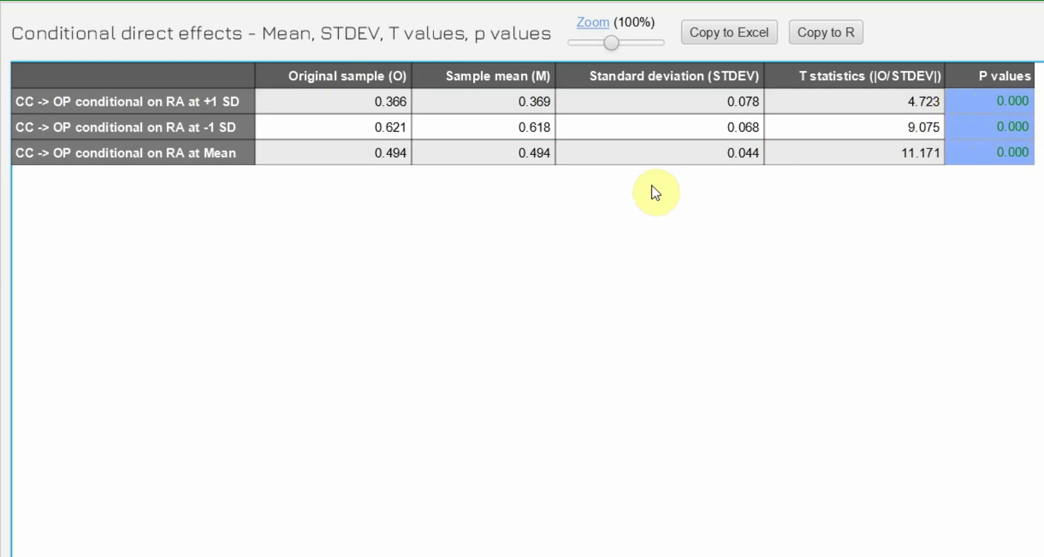
{"action": "left_click", "coordinate": [595, 220]}
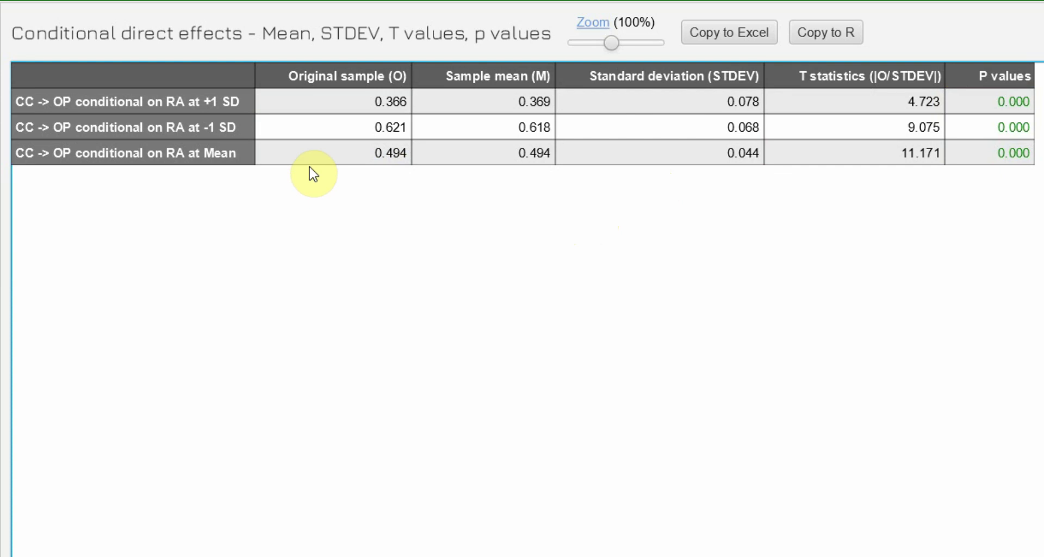
Check the original sample effect of CC on OP in turn with RA at +1 SD, -1 SD and the mean.
{"action": "left_click", "coordinate": [377, 99]}
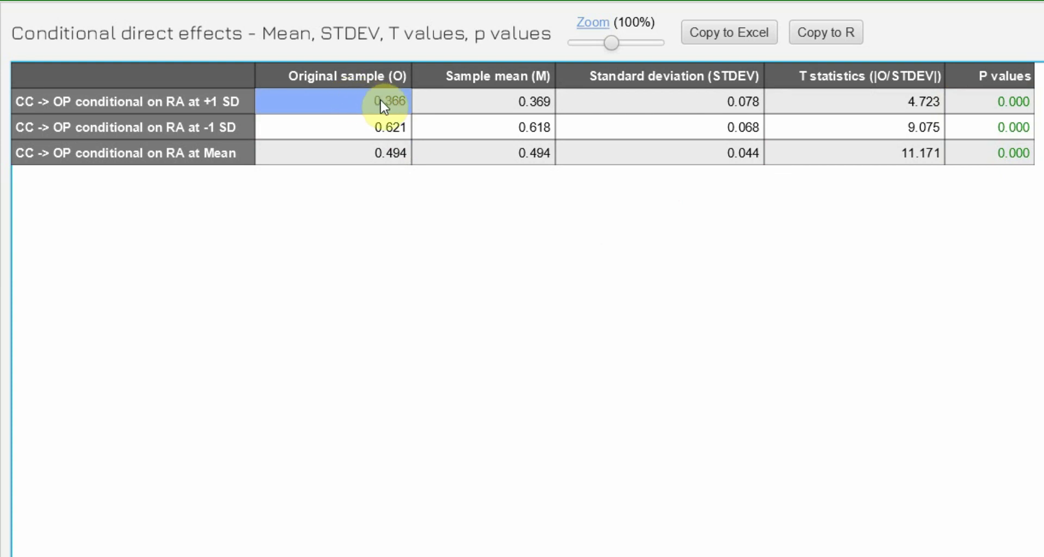
{"action": "left_click", "coordinate": [358, 122]}
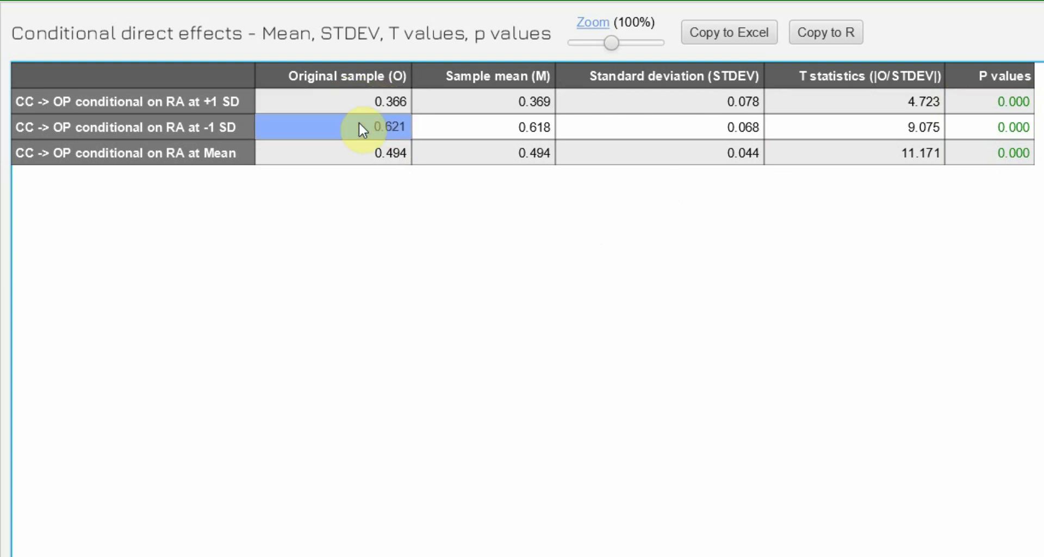
{"action": "left_click", "coordinate": [351, 157]}
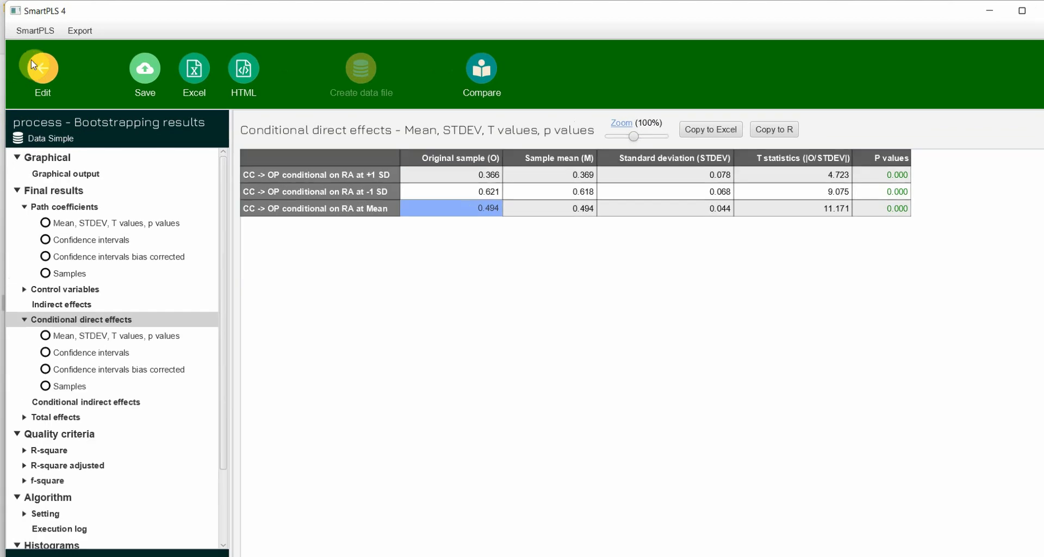
Rerun Path analysis on the model with the Standardized data metric and open the simple slope analysis chart in its report.
{"action": "left_click", "coordinate": [41, 66]}
{"action": "left_click", "coordinate": [264, 103]}
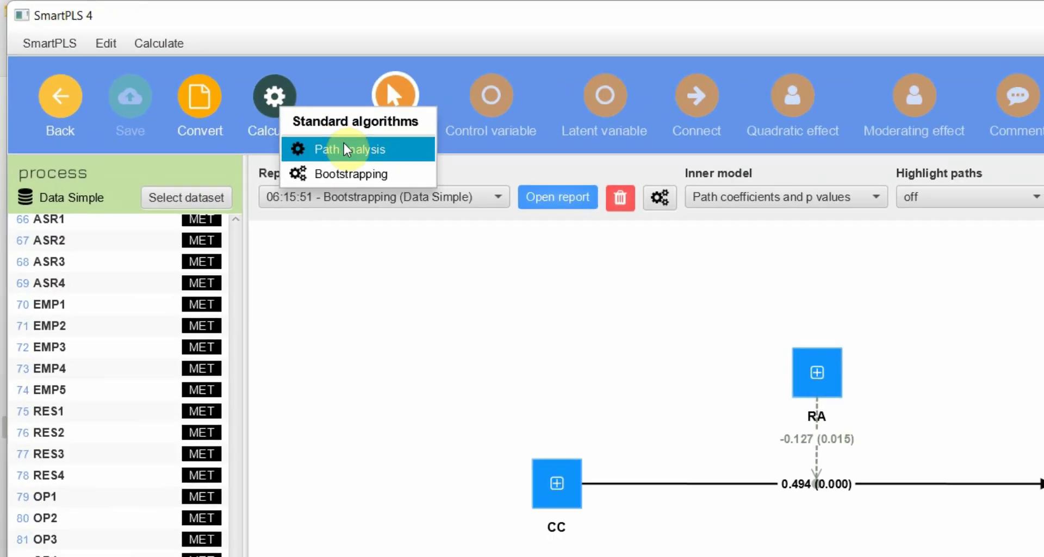
{"action": "left_click", "coordinate": [343, 149]}
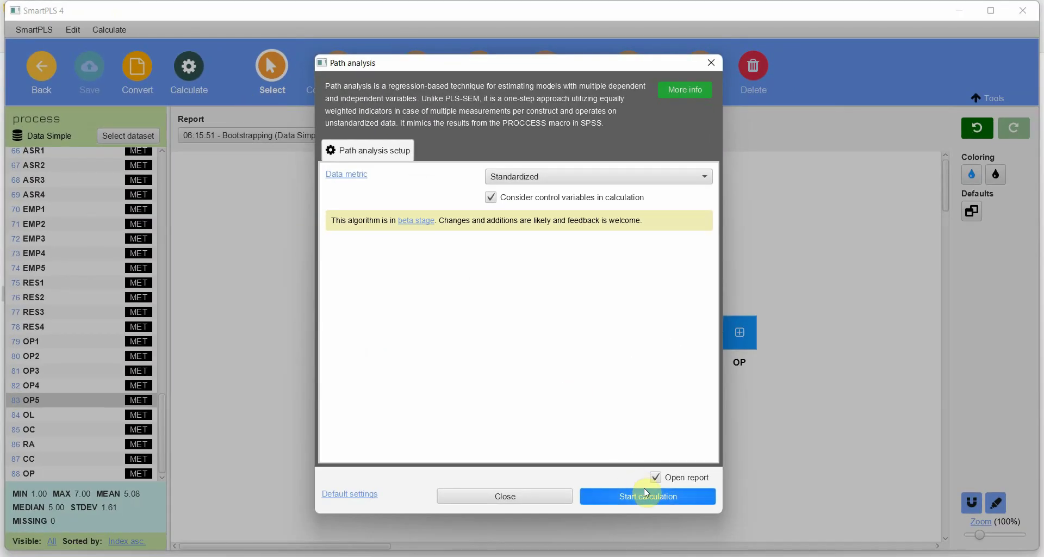
{"action": "left_click", "coordinate": [649, 496]}
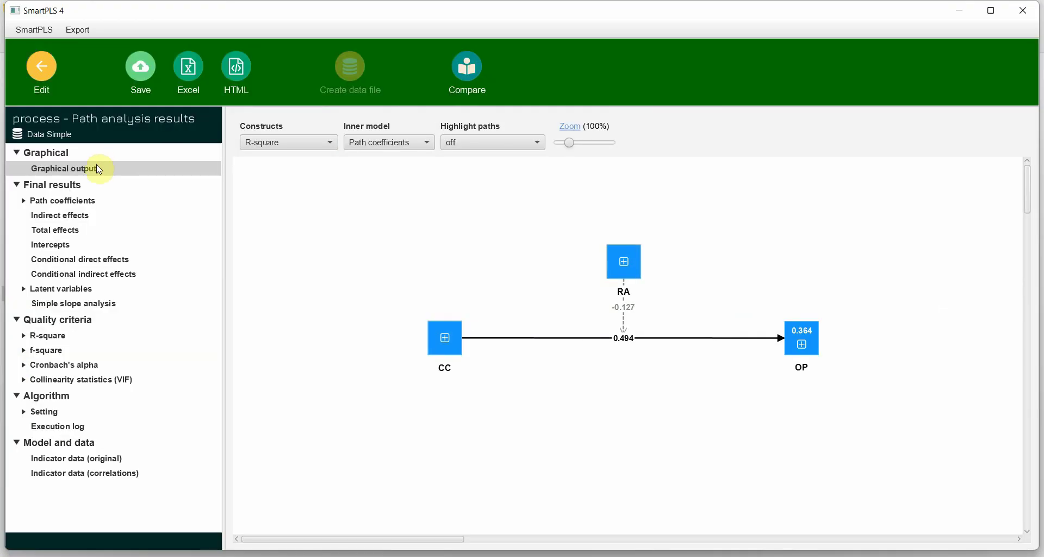
{"action": "left_click", "coordinate": [59, 305]}
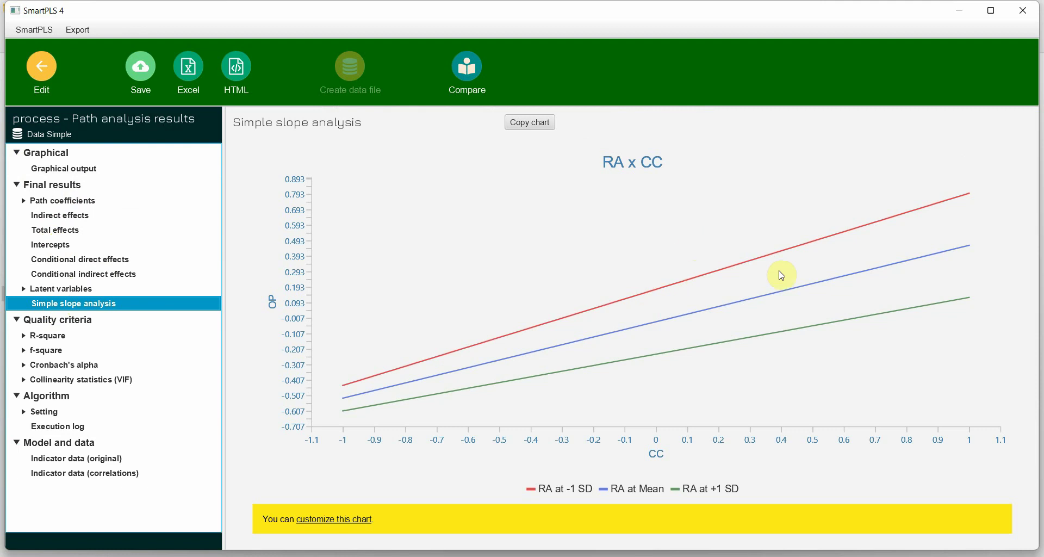